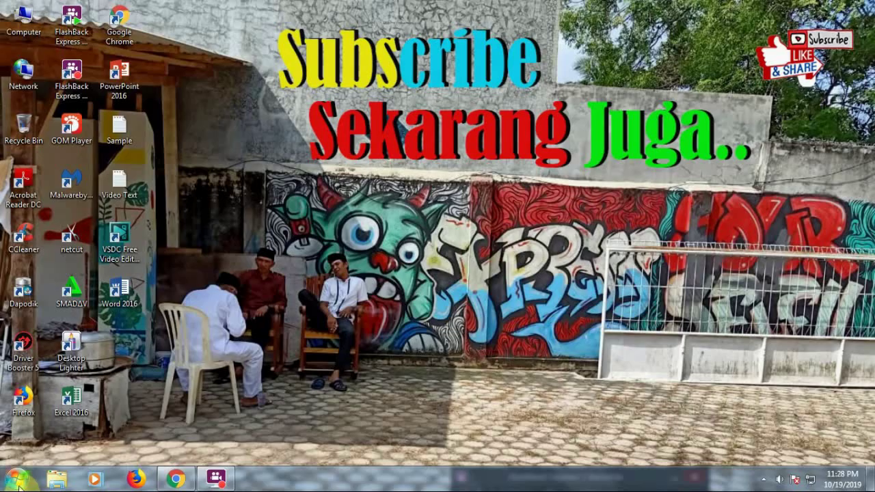
# Open the Windows Start menu to show the installed programs, including Adobe Photoshop CS6
pyautogui.click(17, 479)
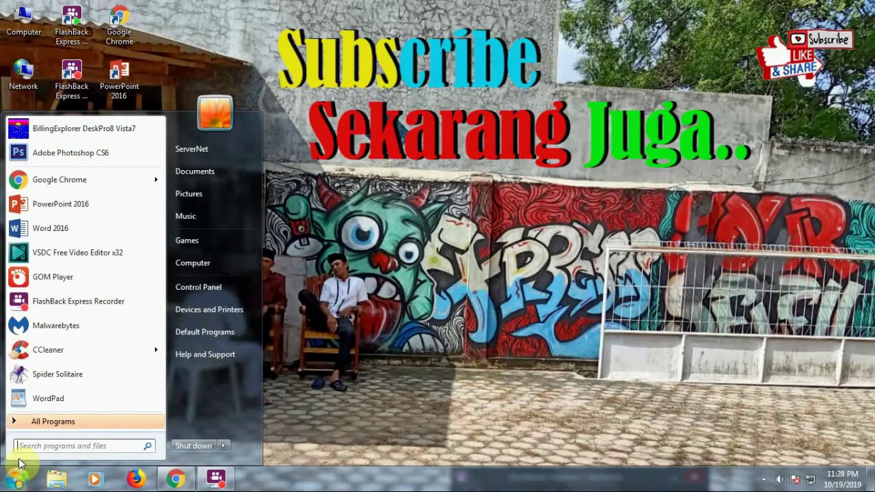
# Launch Photoshop CS6 and create a 29 × 16 cm, 300 ppi RGB document with a white background
pyautogui.click(124, 157)
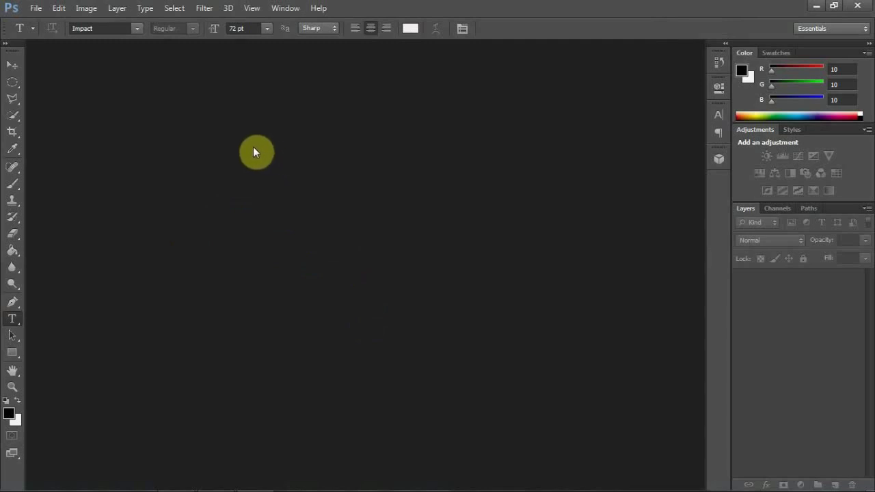
pyautogui.click(36, 13)
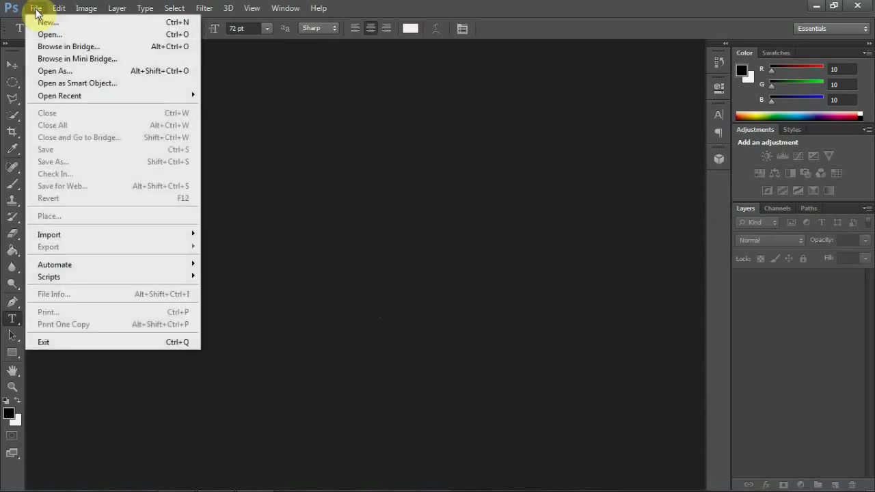
pyautogui.click(41, 21)
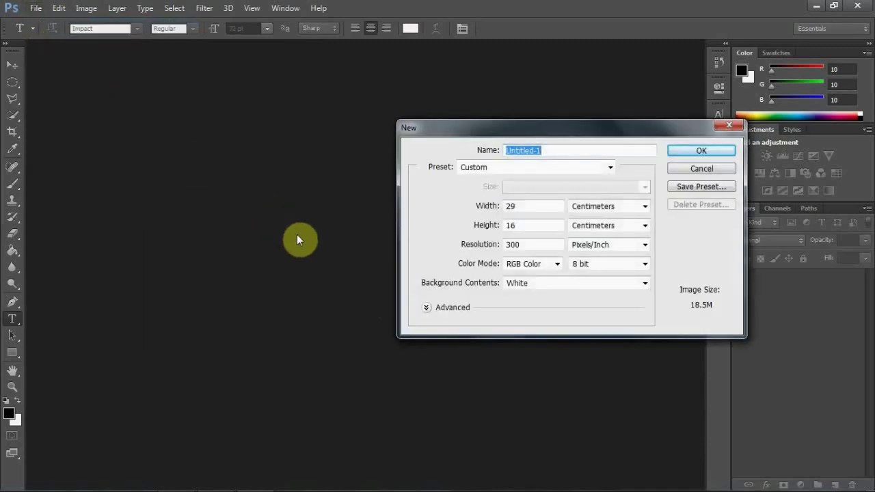
pyautogui.click(686, 153)
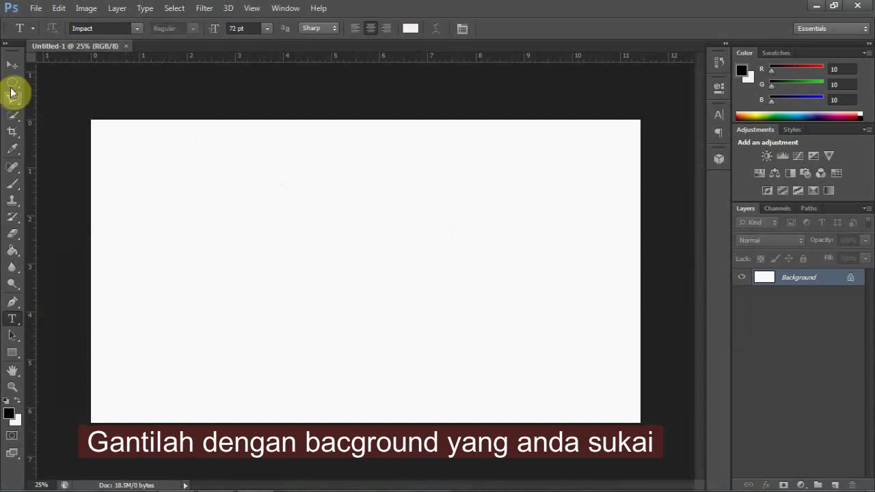
# With the Move tool active, start File > Place and browse into the Background folder
pyautogui.click(12, 65)
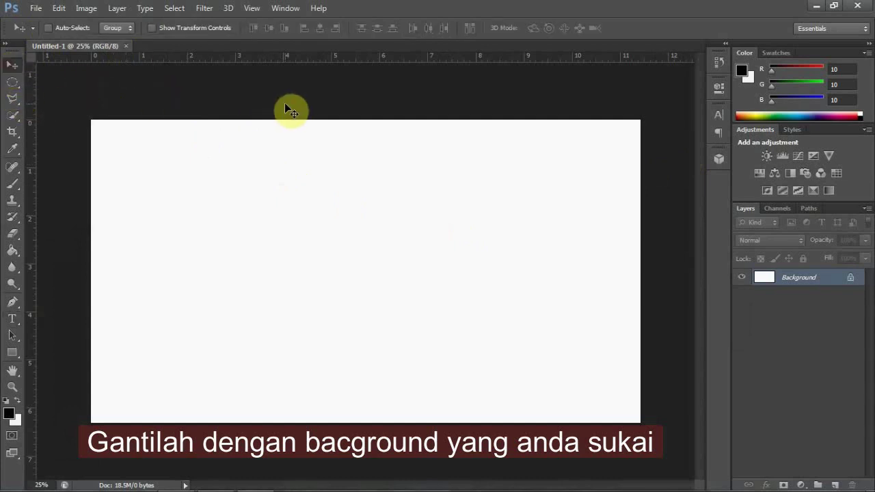
pyautogui.click(36, 9)
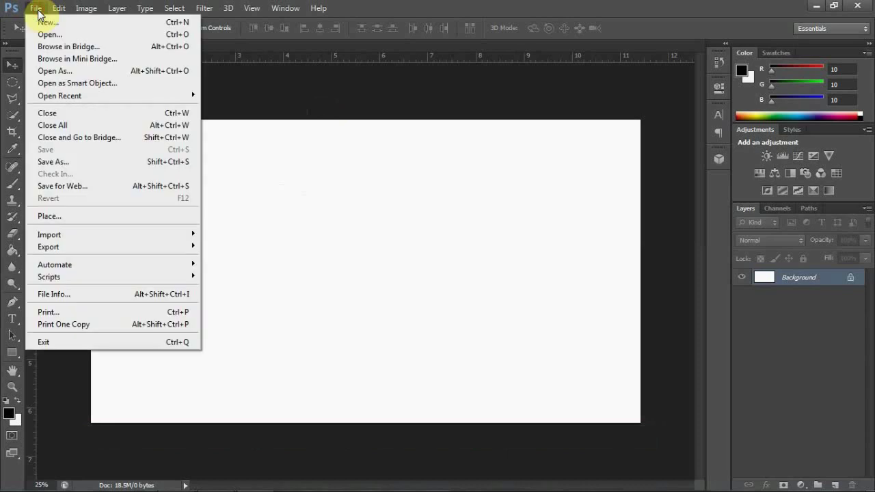
pyautogui.click(49, 216)
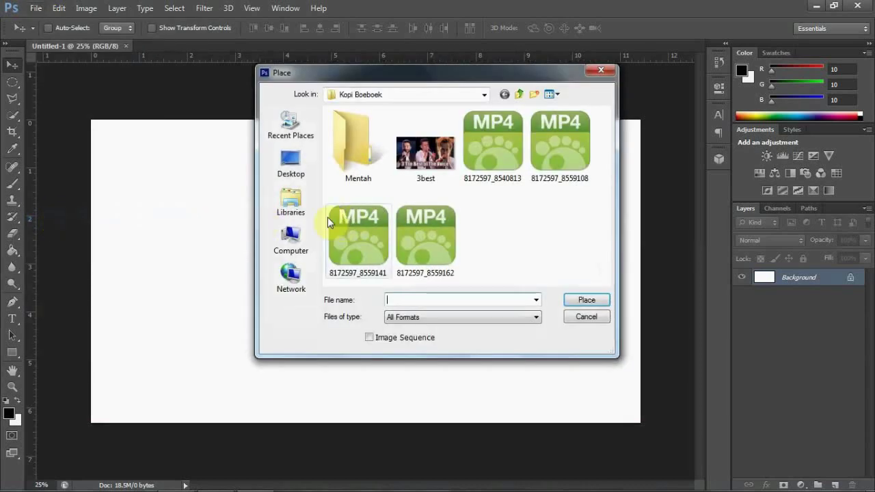
pyautogui.click(519, 95)
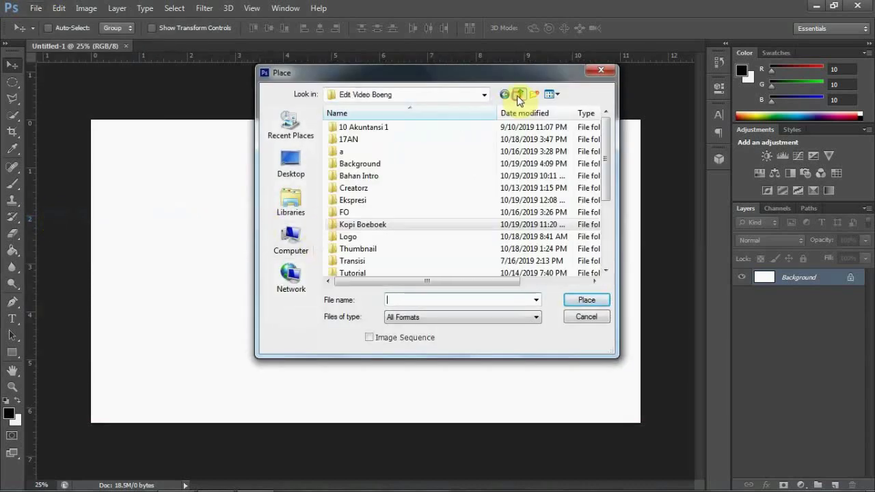
pyautogui.doubleClick(387, 164)
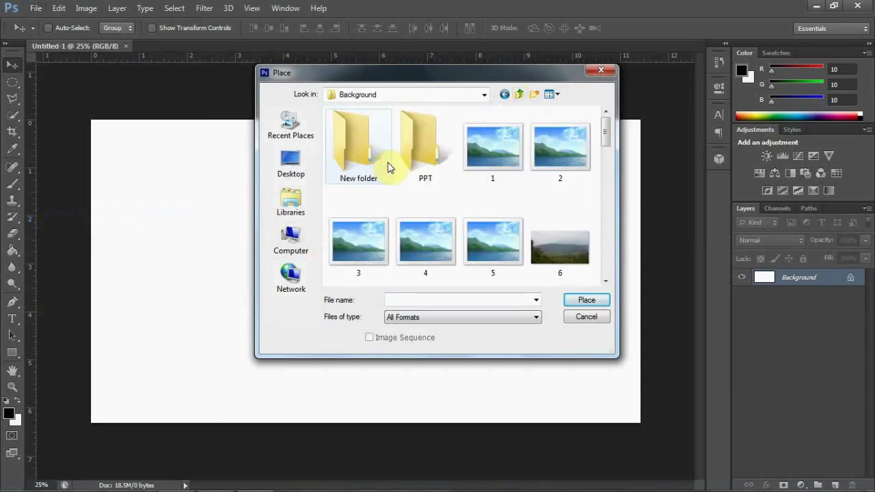
# Open the PPT folder and select the flame-ribbon-background image
pyautogui.scroll(-2, 439, 188)
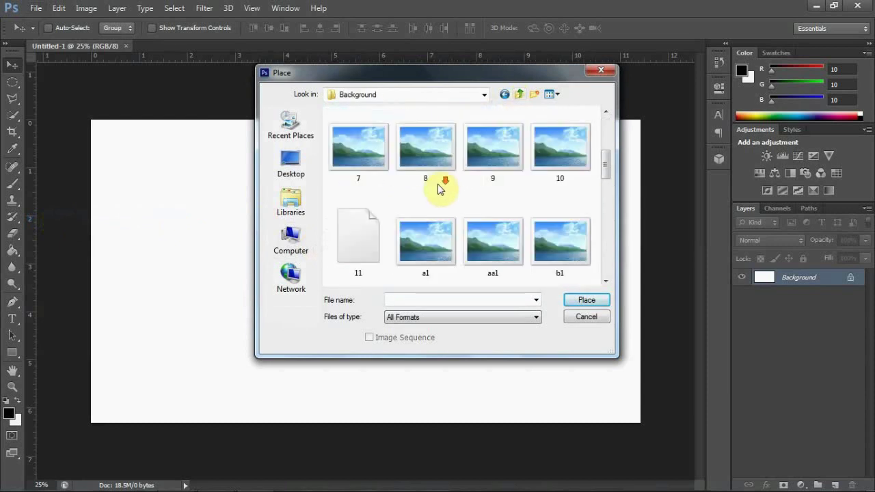
pyautogui.scroll(-3, 438, 188)
pyautogui.scroll(-2, 439, 188)
pyautogui.scroll(-2, 438, 188)
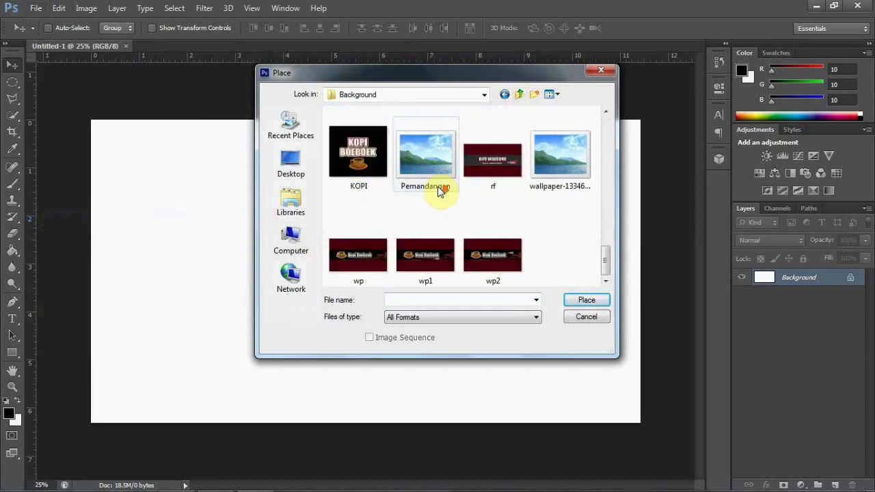
pyautogui.scroll(3, 439, 188)
pyautogui.scroll(3, 443, 189)
pyautogui.scroll(3, 443, 185)
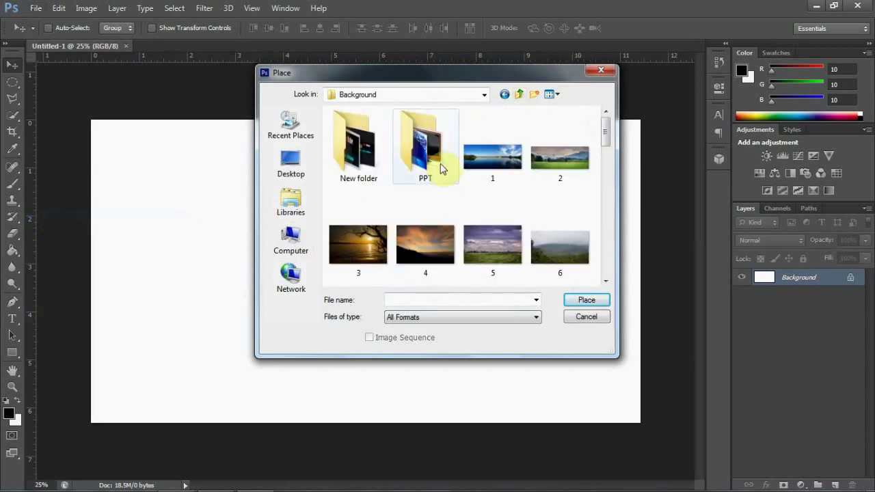
pyautogui.doubleClick(441, 169)
pyautogui.scroll(-3, 441, 169)
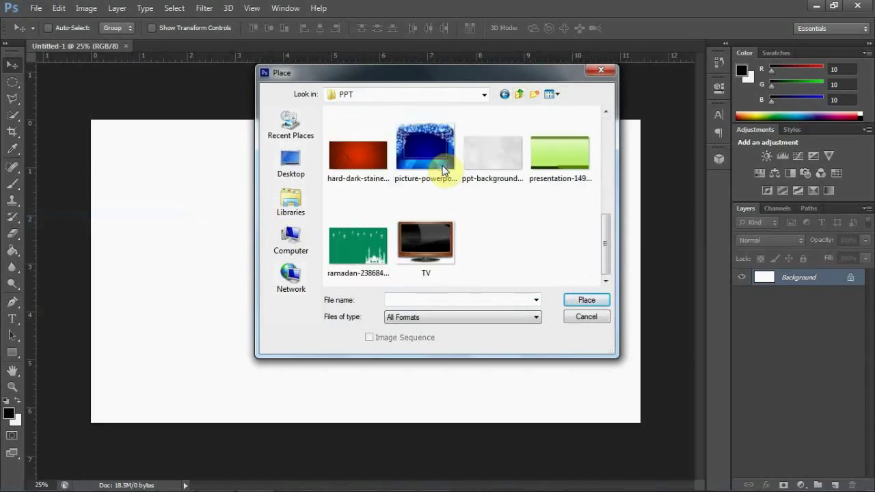
pyautogui.scroll(3, 443, 169)
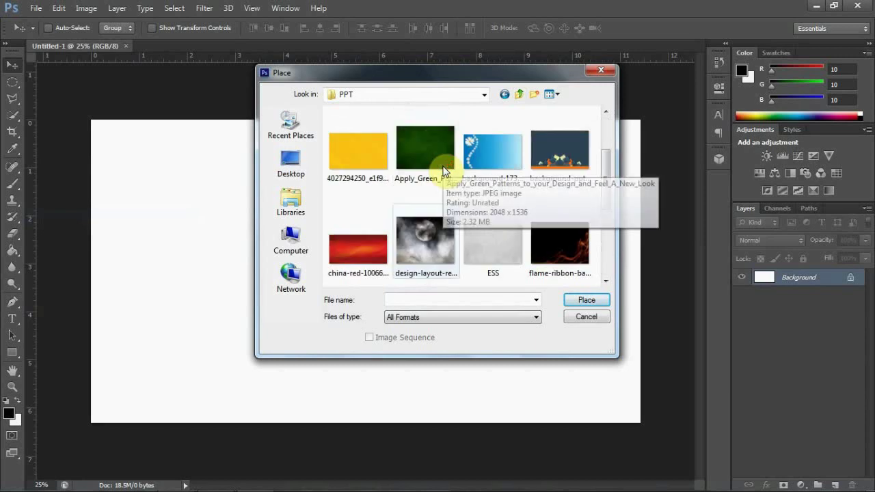
pyautogui.scroll(-1, 443, 169)
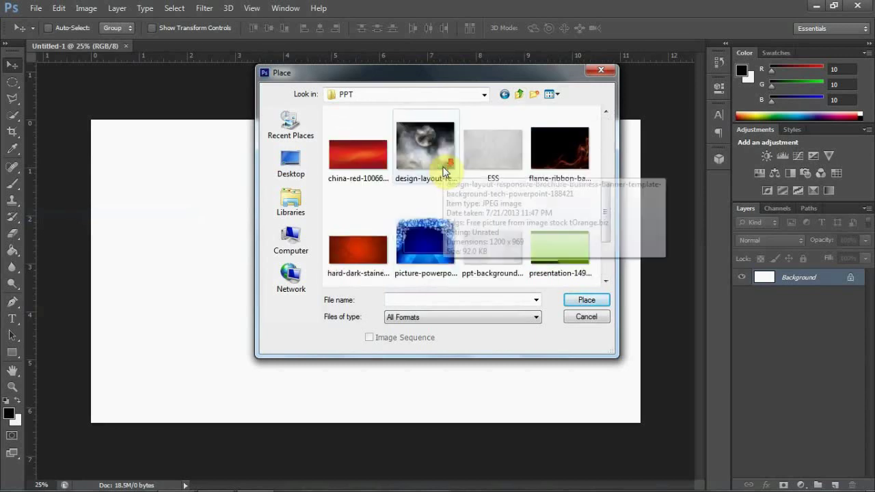
pyautogui.scroll(-1, 443, 170)
pyautogui.scroll(2, 443, 171)
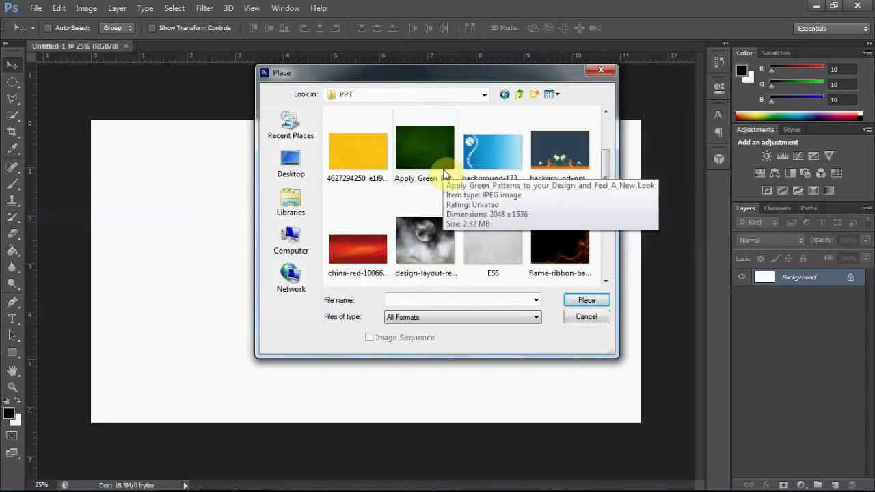
pyautogui.click(549, 243)
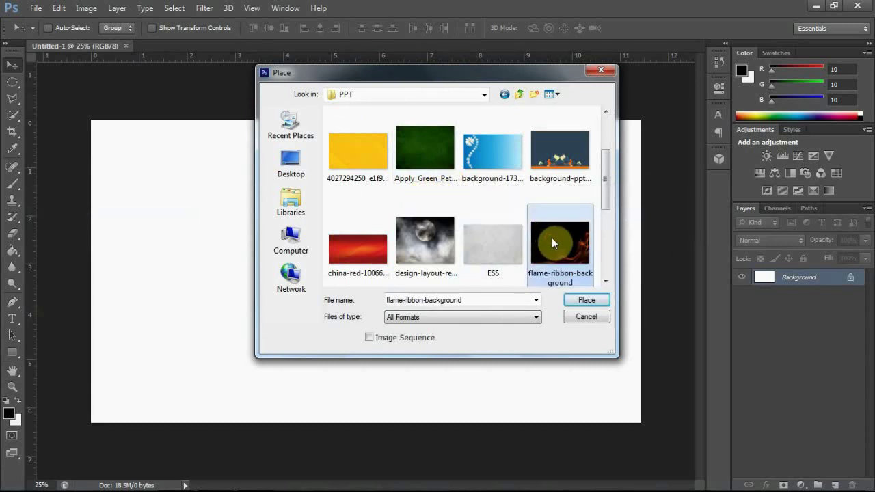
pyautogui.click(583, 302)
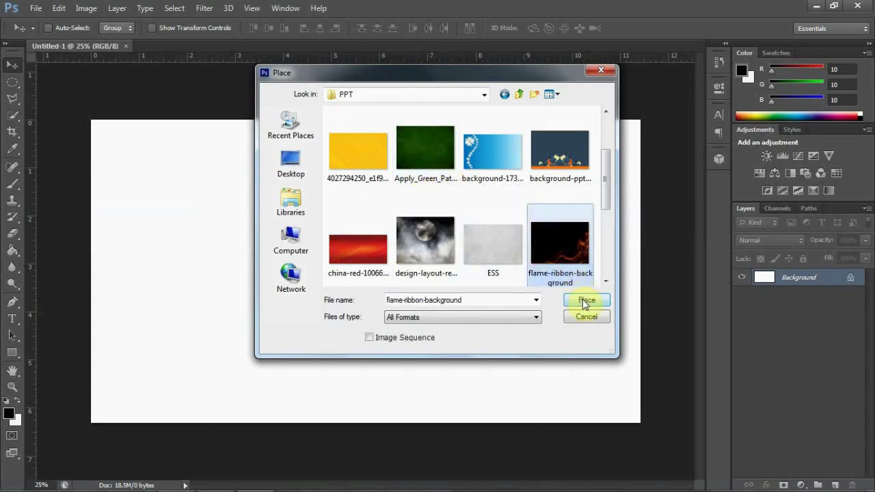
# Place flame-ribbon-background and stretch it corner to corner to fill the canvas
pyautogui.click(585, 302)
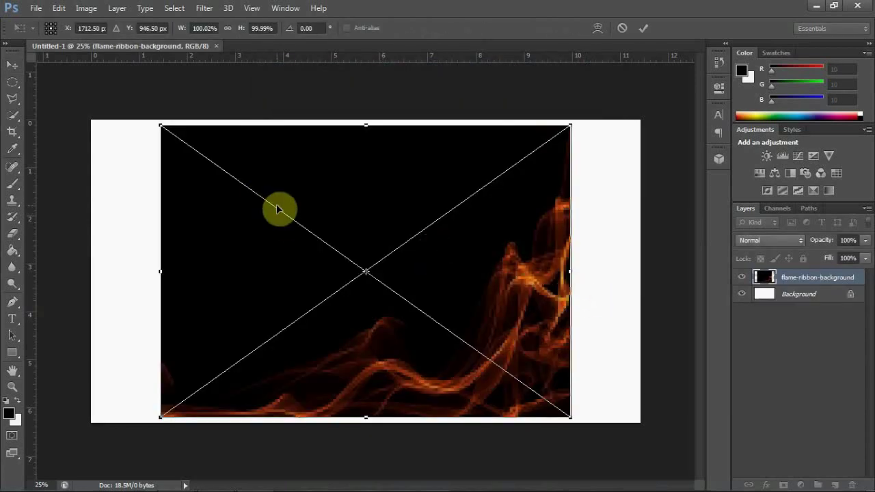
pyautogui.click(161, 126)
pyautogui.moveTo(162, 127); pyautogui.dragTo(92, 121)
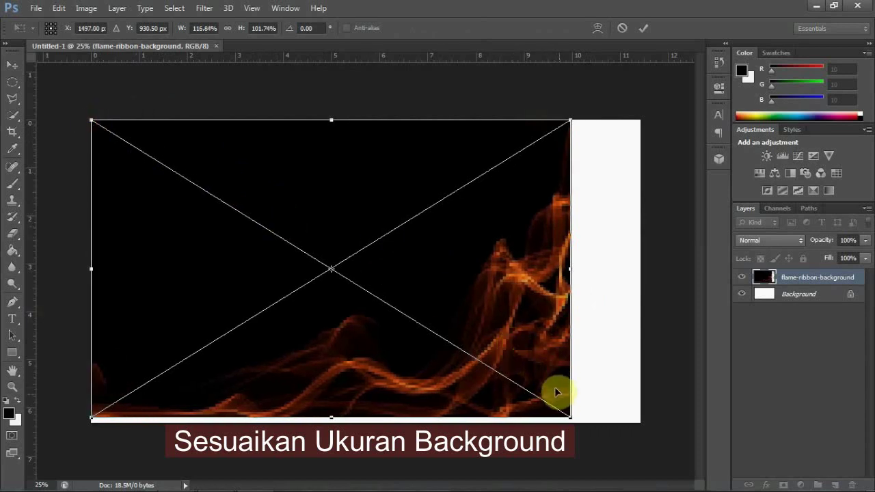
pyautogui.moveTo(571, 416); pyautogui.dragTo(641, 421)
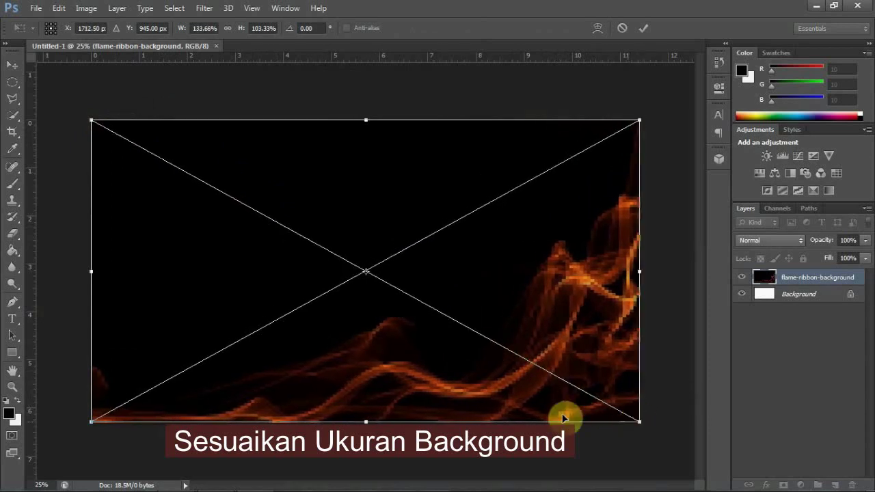
pyautogui.click(645, 31)
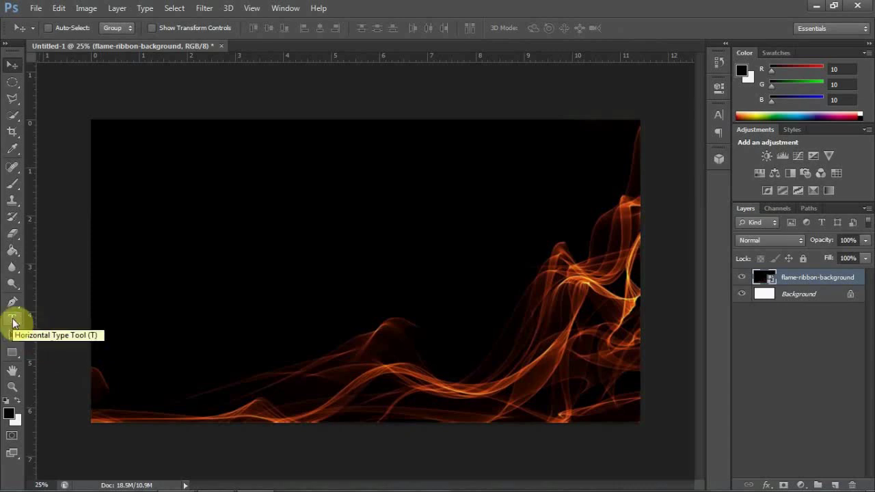
# Type 'Jangan Lupa Like & Subscribe ya..' in white Impact 72 pt, then select most of it
pyautogui.click(12, 321)
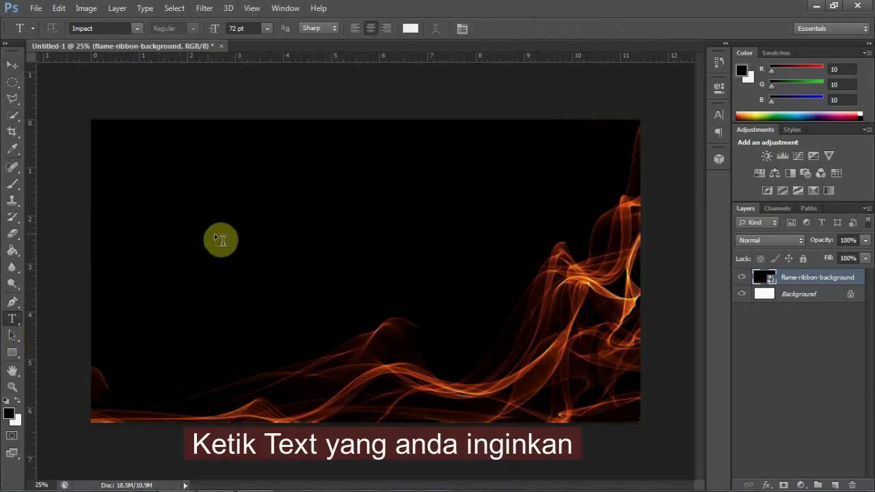
pyautogui.click(296, 232)
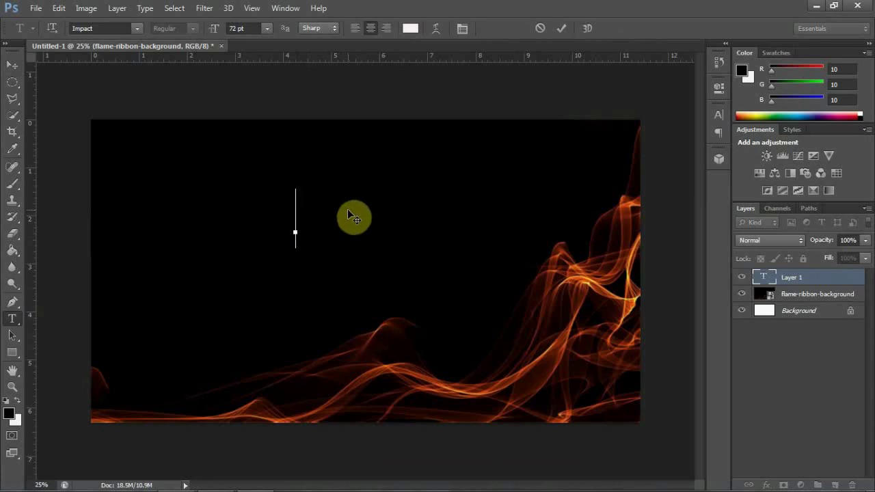
pyautogui.write('Ja')
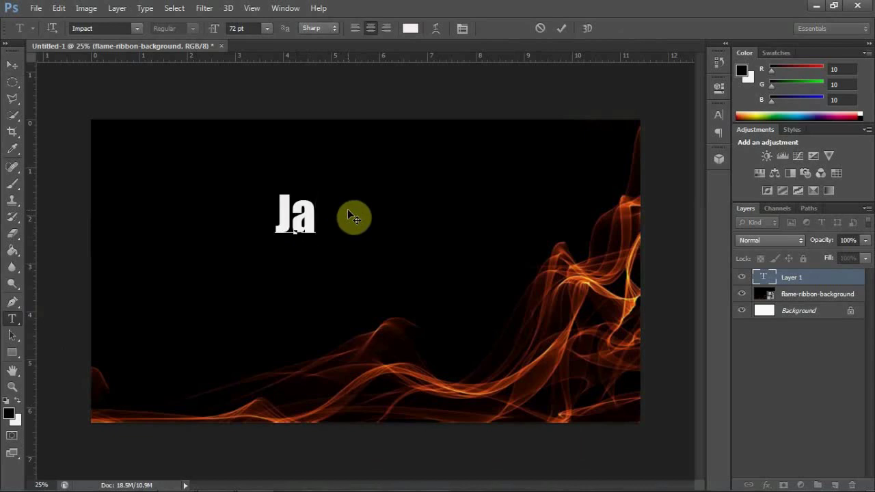
pyautogui.write(' n')
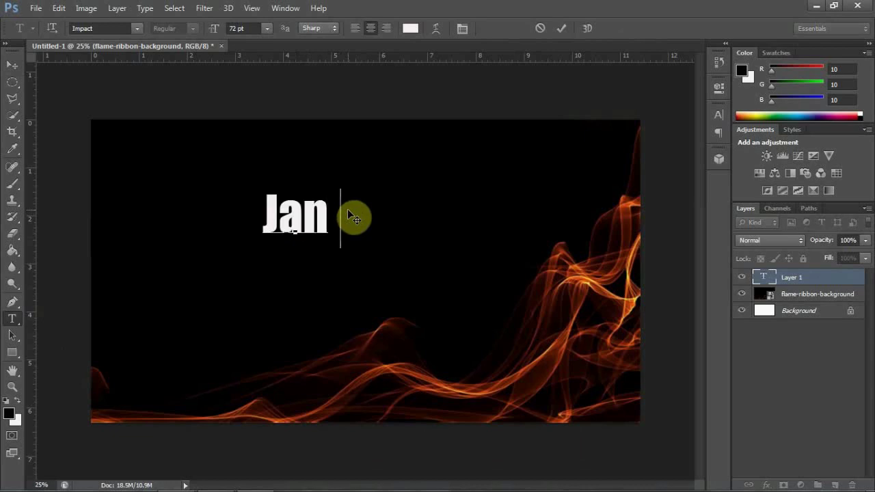
pyautogui.write('gan')
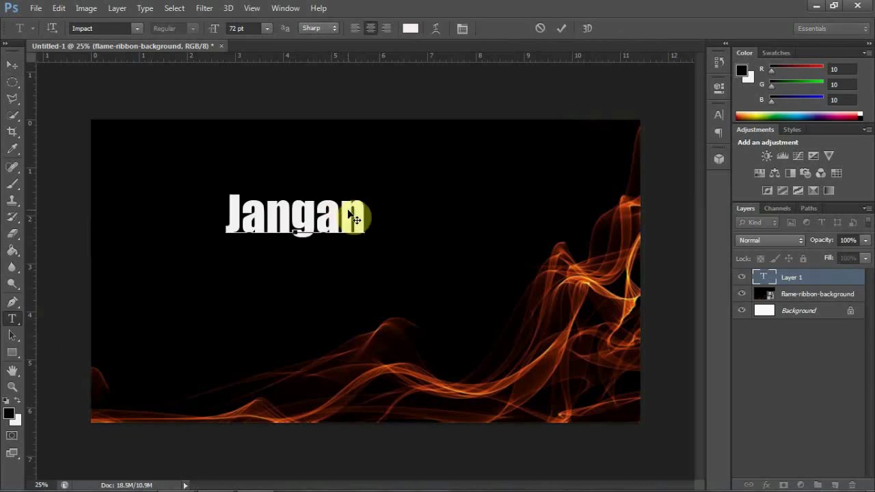
pyautogui.write(' L')
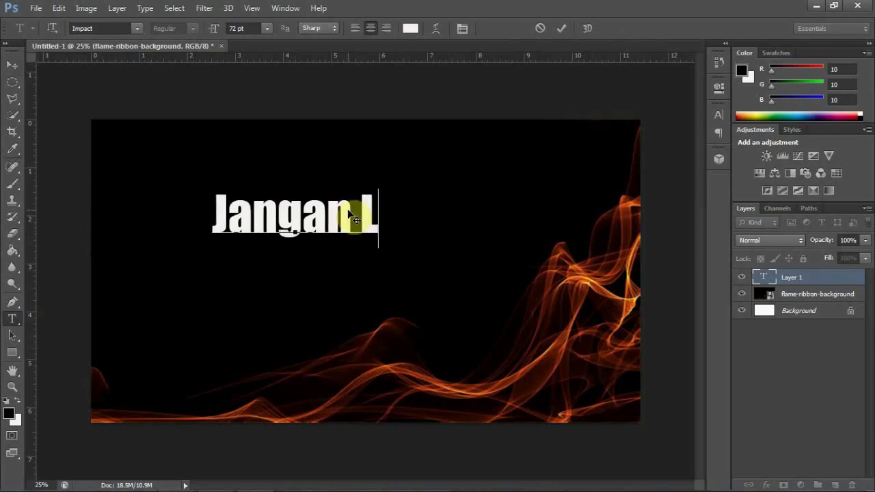
pyautogui.write('up')
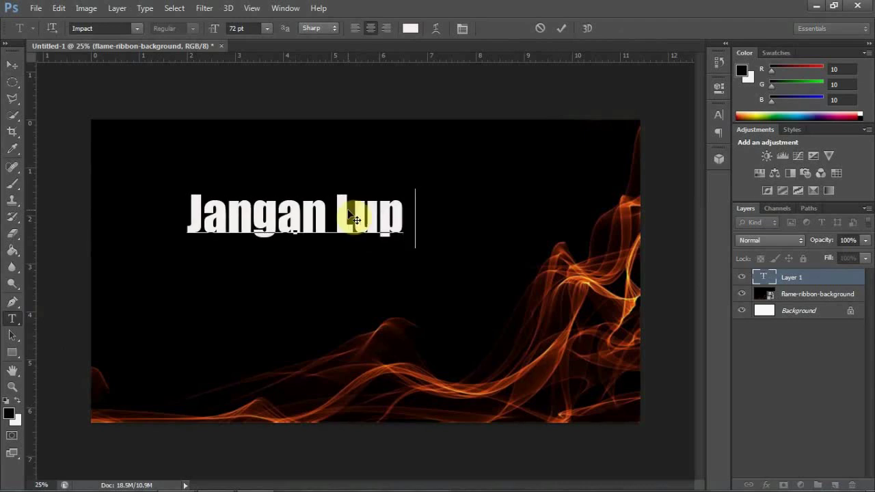
pyautogui.write('a')
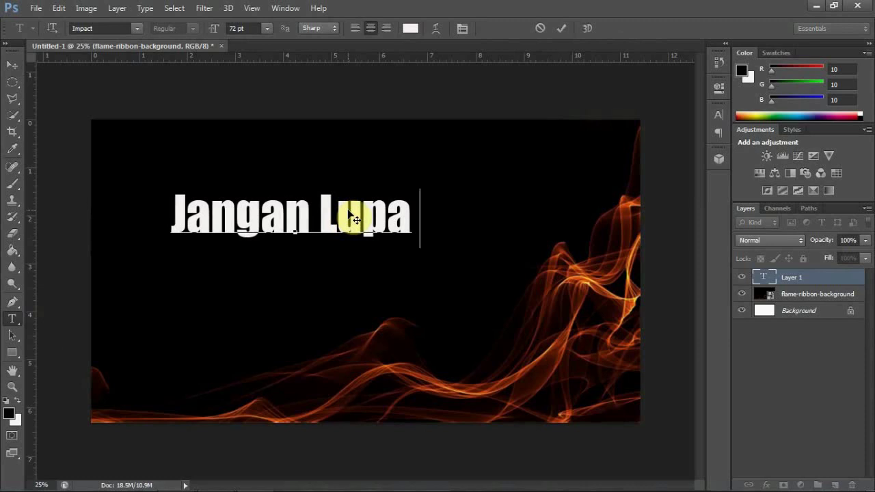
pyautogui.write('Like ')
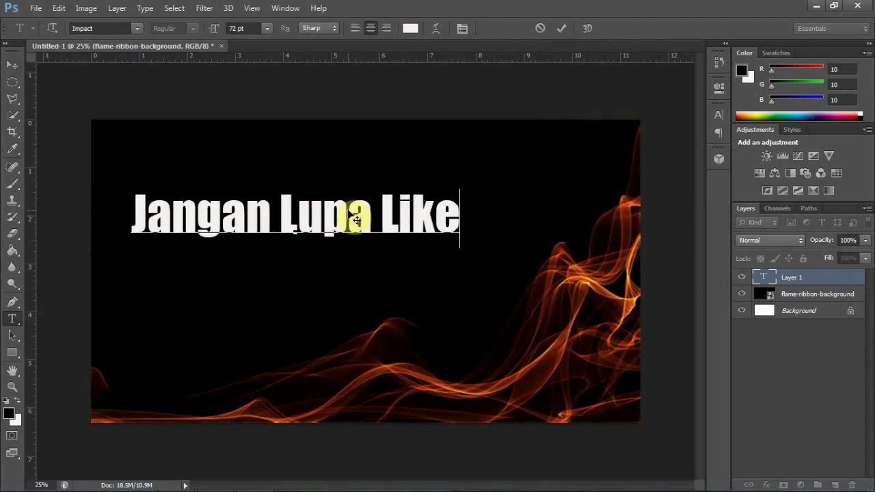
pyautogui.write('&')
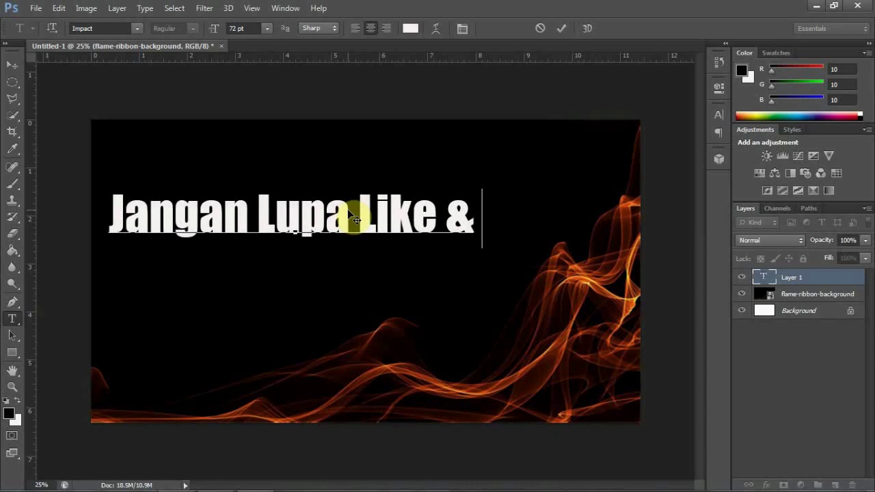
pyautogui.write(' Sub')
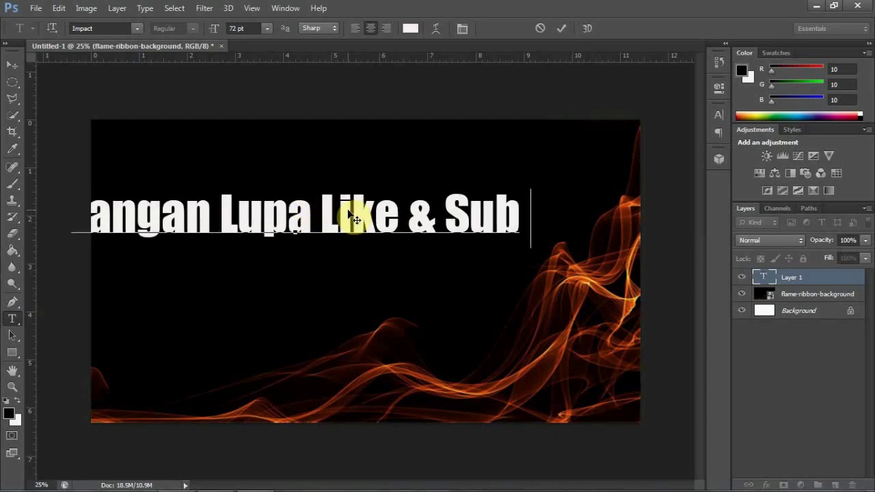
pyautogui.write('sc')
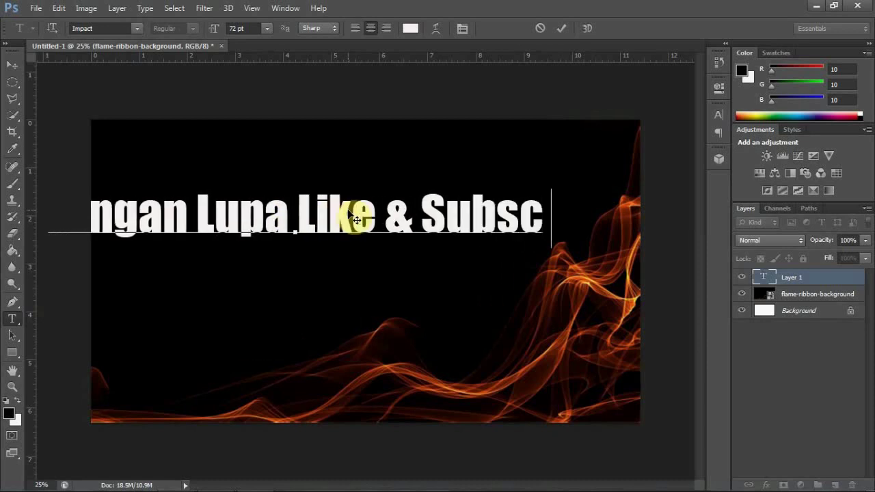
pyautogui.write('ribe')
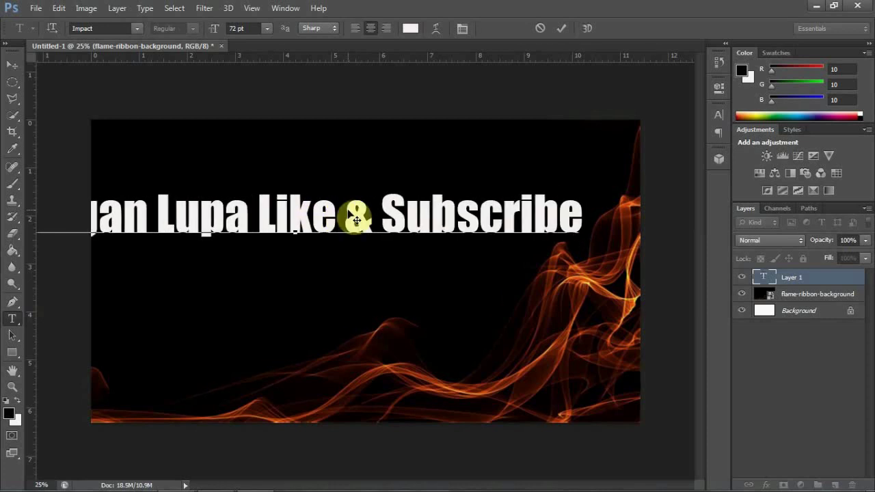
pyautogui.write(' y')
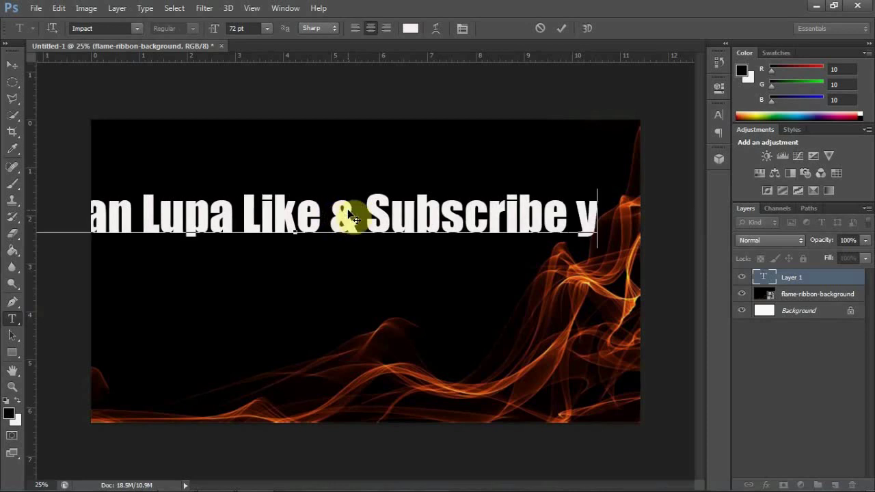
pyautogui.write('a')
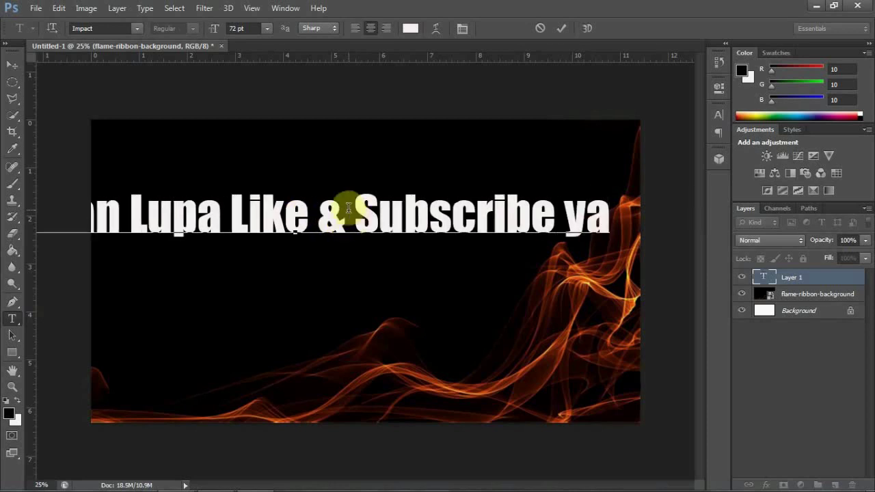
pyautogui.write('..')
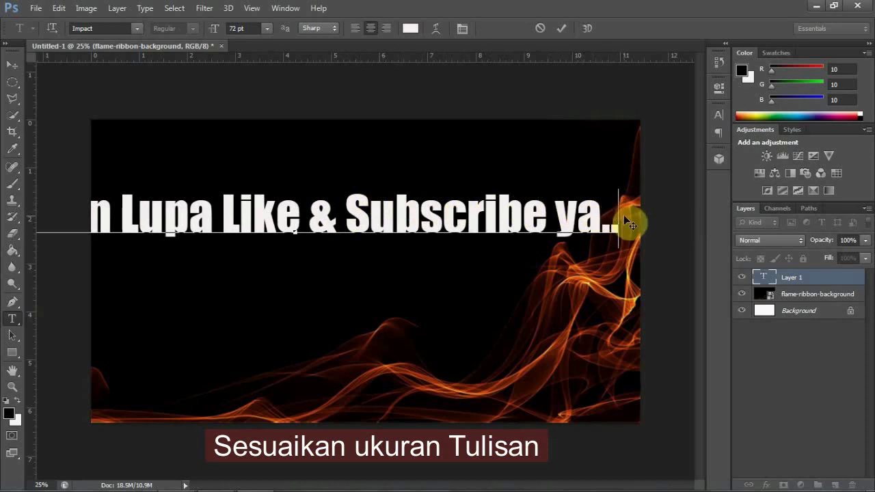
pyautogui.moveTo(621, 217)
pyautogui.mouseDown()
pyautogui.moveTo(156, 219)
pyautogui.moveTo(118, 228)
pyautogui.mouseUp()
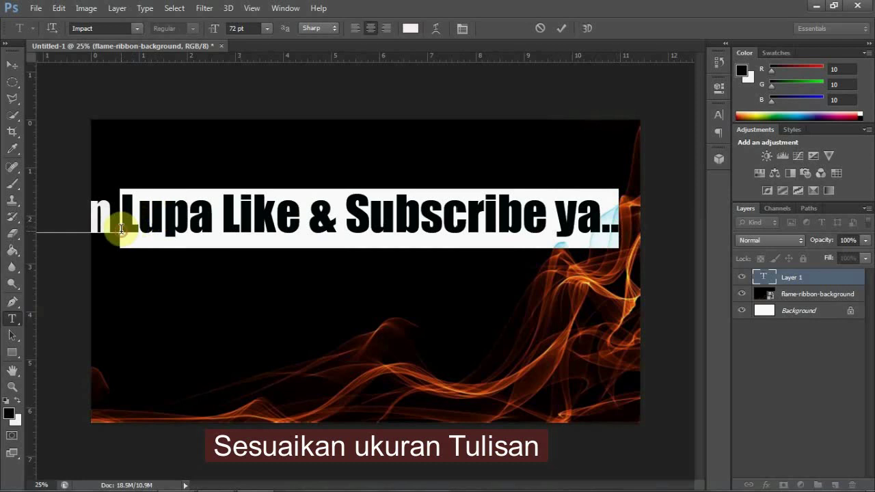
# Try smaller sizes, setting the selected words to 24 pt and 'Jangan' to 30 pt
pyautogui.click(266, 28)
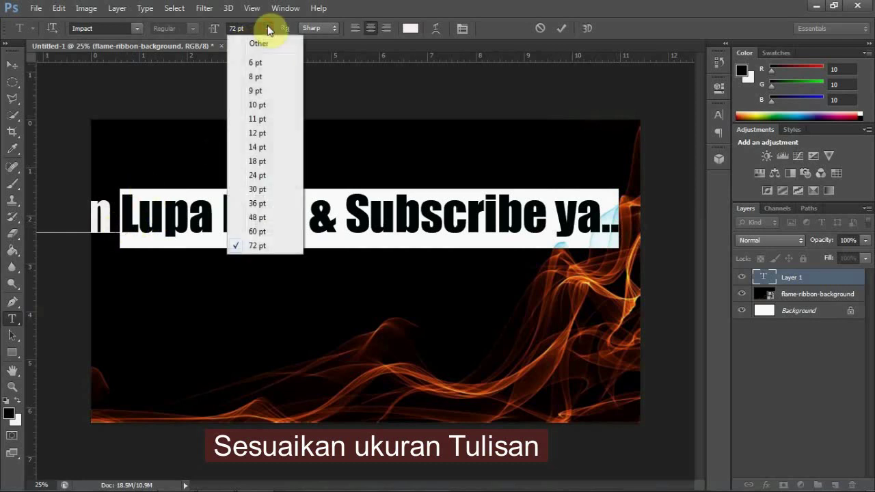
pyautogui.click(257, 175)
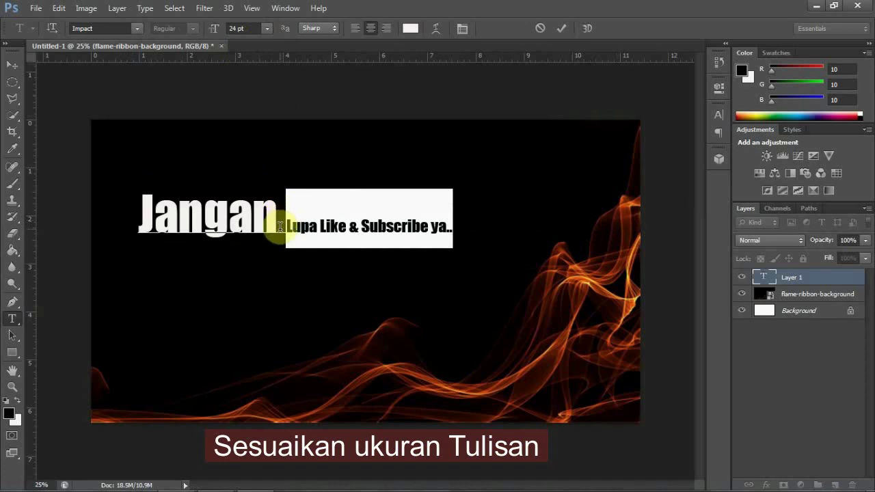
pyautogui.moveTo(288, 225); pyautogui.dragTo(139, 220)
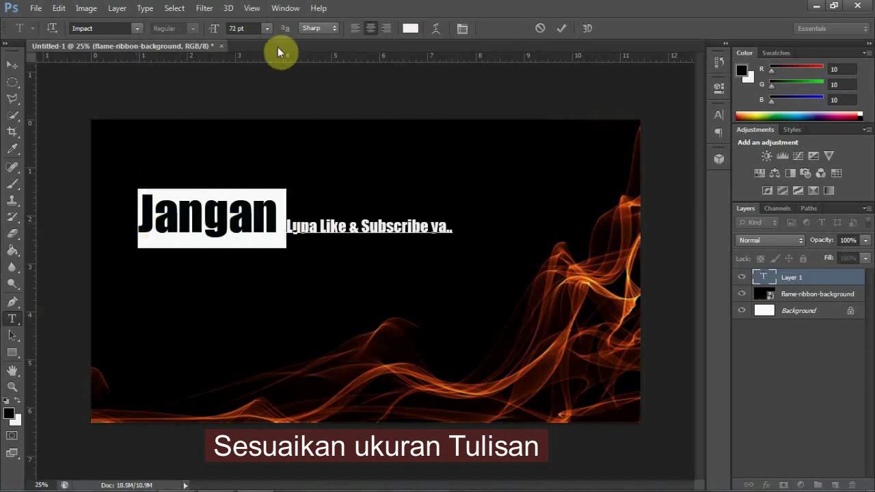
pyautogui.click(268, 29)
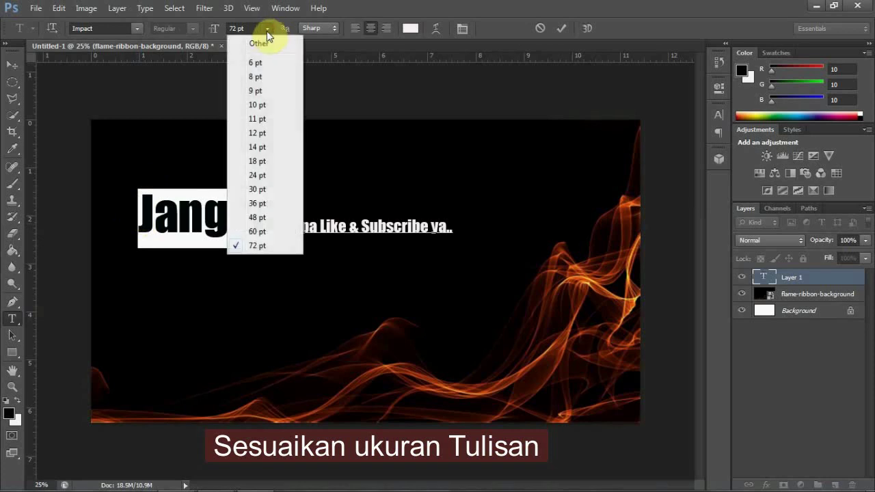
pyautogui.click(257, 189)
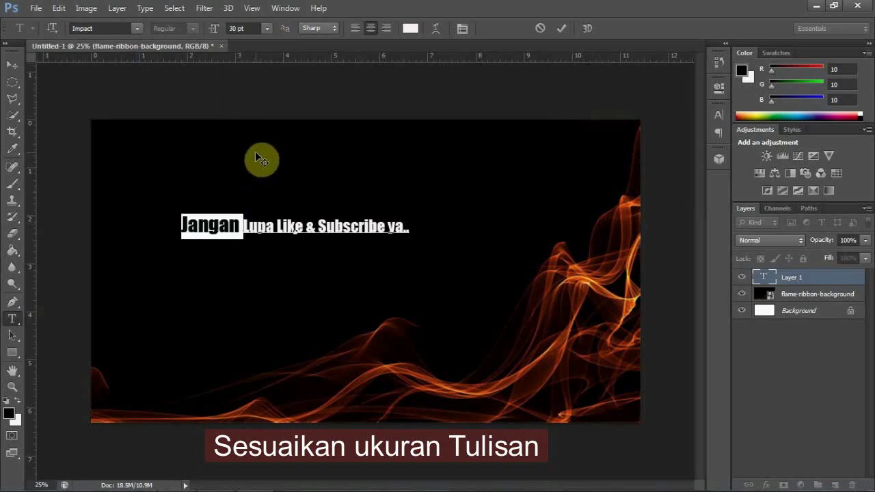
pyautogui.click(266, 28)
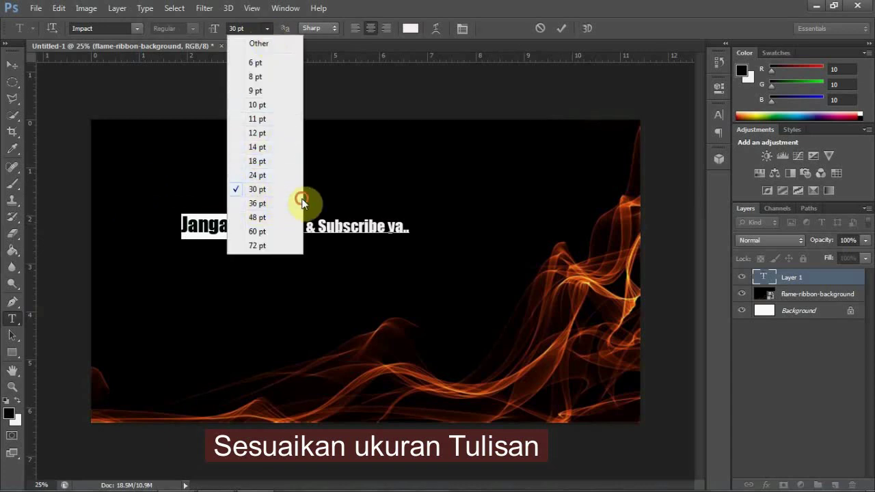
pyautogui.click(357, 209)
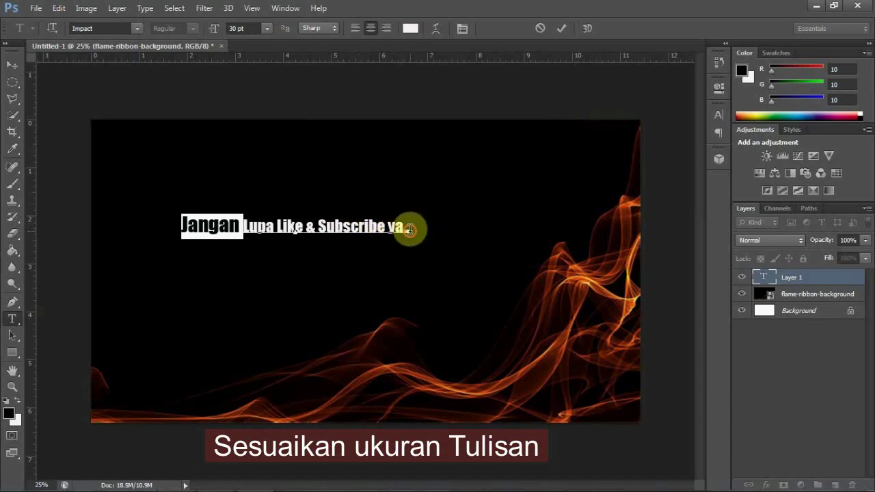
# Set the whole line to 48 pt, move it into the upper canvas and commit it
pyautogui.moveTo(409, 229); pyautogui.dragTo(179, 220)
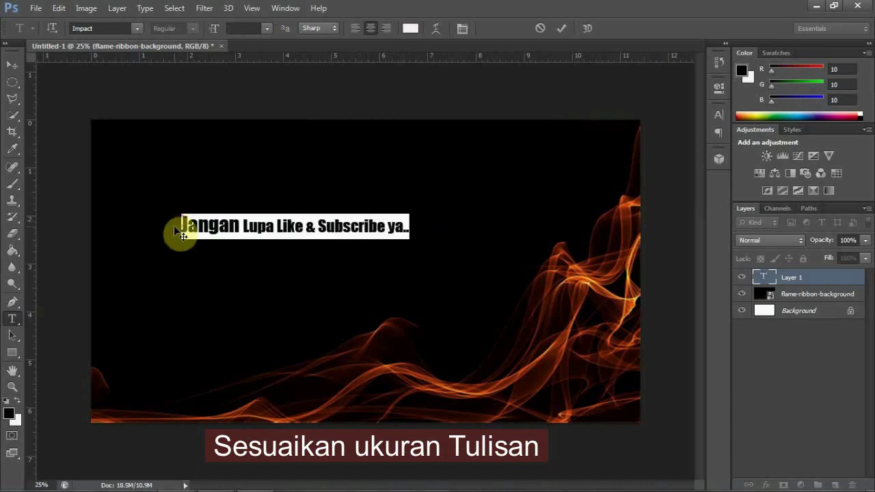
pyautogui.click(269, 29)
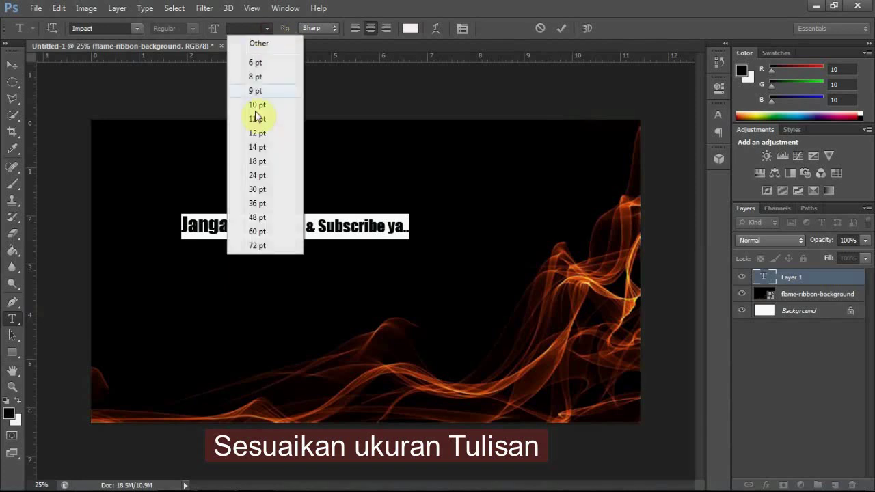
pyautogui.click(254, 218)
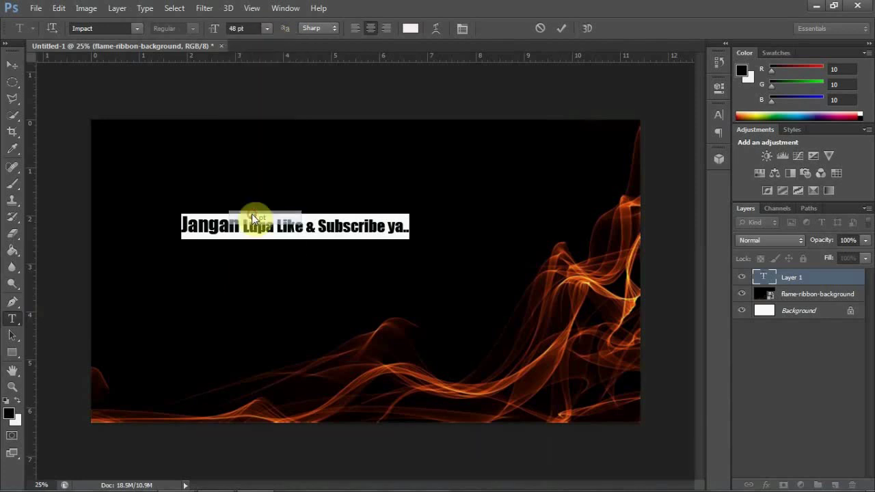
pyautogui.moveTo(278, 266)
pyautogui.mouseDown()
pyautogui.moveTo(324, 268)
pyautogui.moveTo(324, 247)
pyautogui.mouseUp()
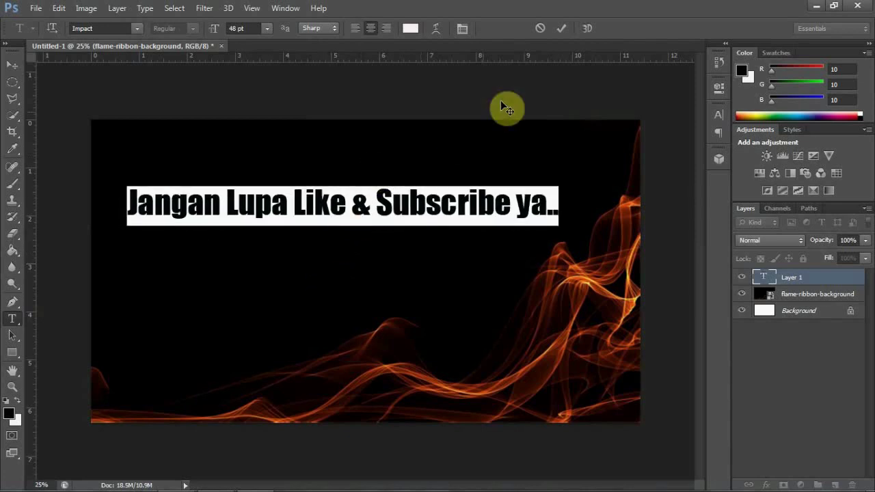
pyautogui.click(562, 28)
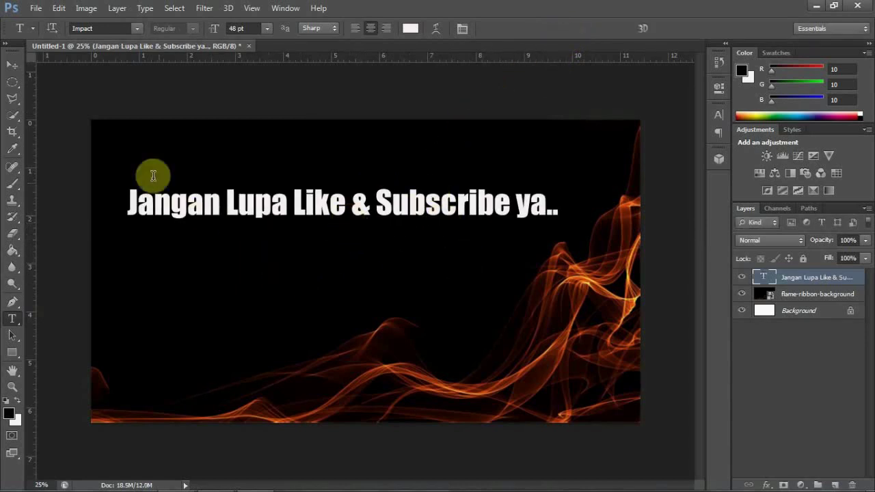
pyautogui.click(15, 71)
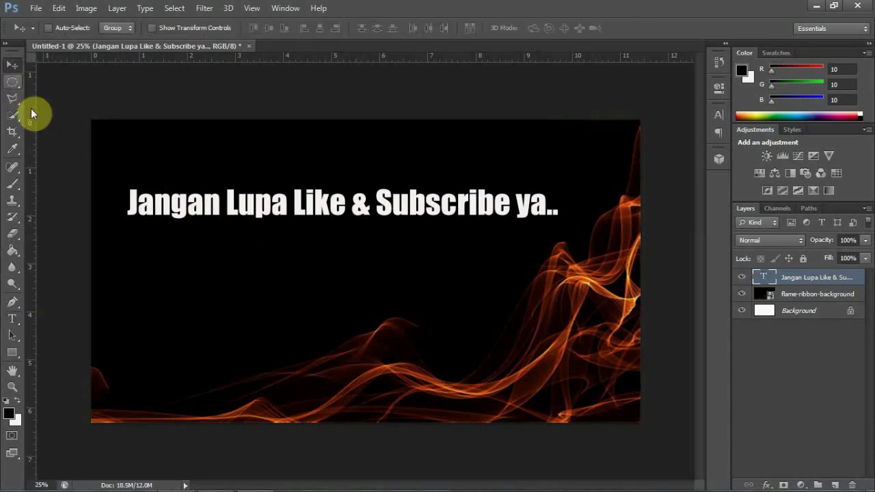
# Add a 10 px outside Stroke in near-black #070707 to the text layer
pyautogui.click(769, 485)
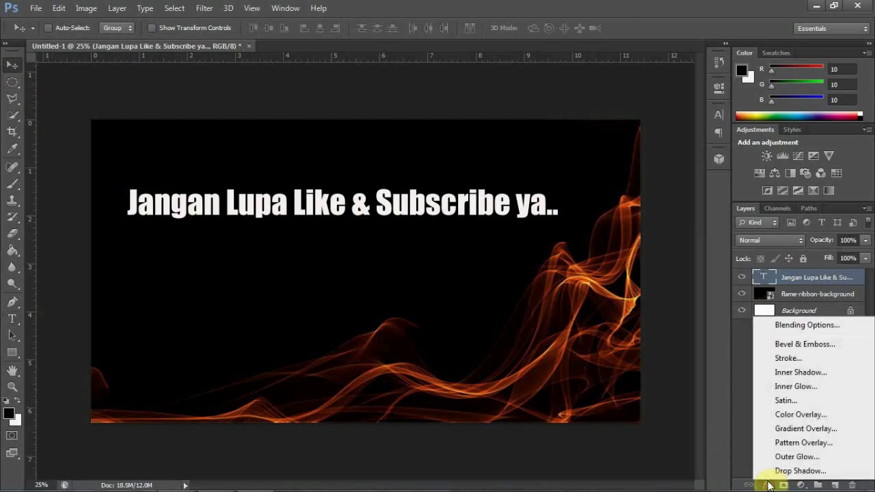
pyautogui.click(811, 360)
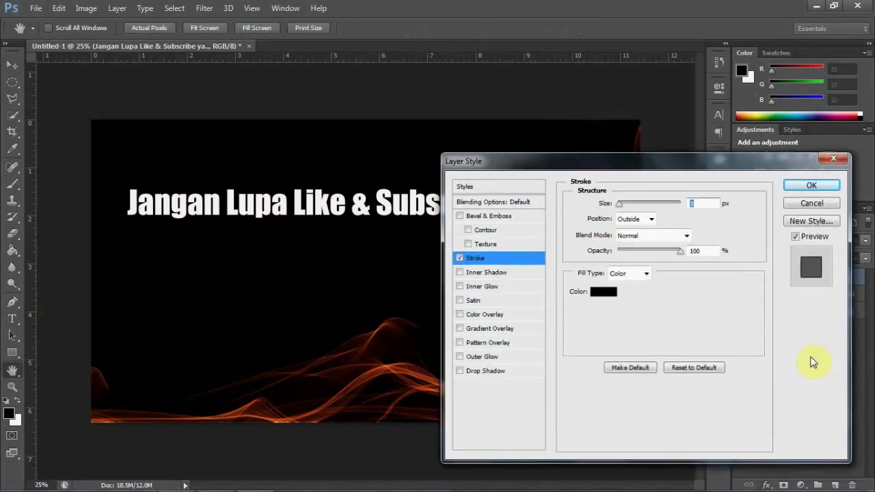
pyautogui.click(691, 367)
pyautogui.click(606, 293)
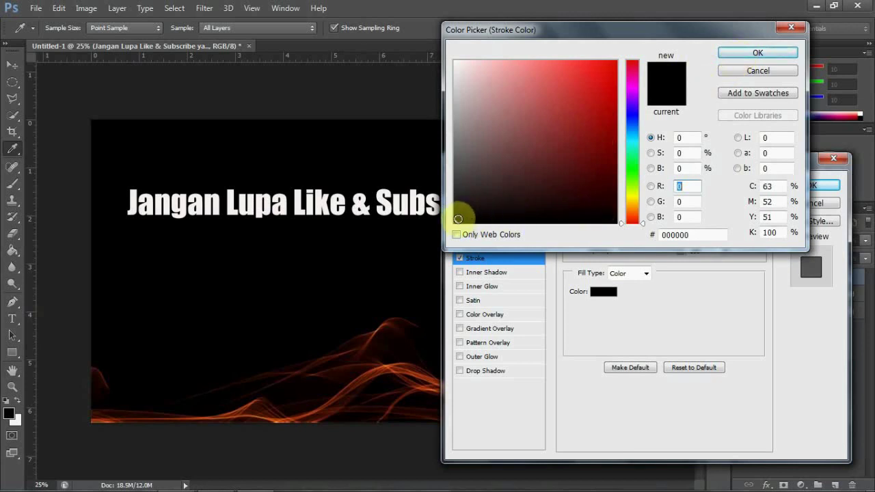
pyautogui.click(458, 218)
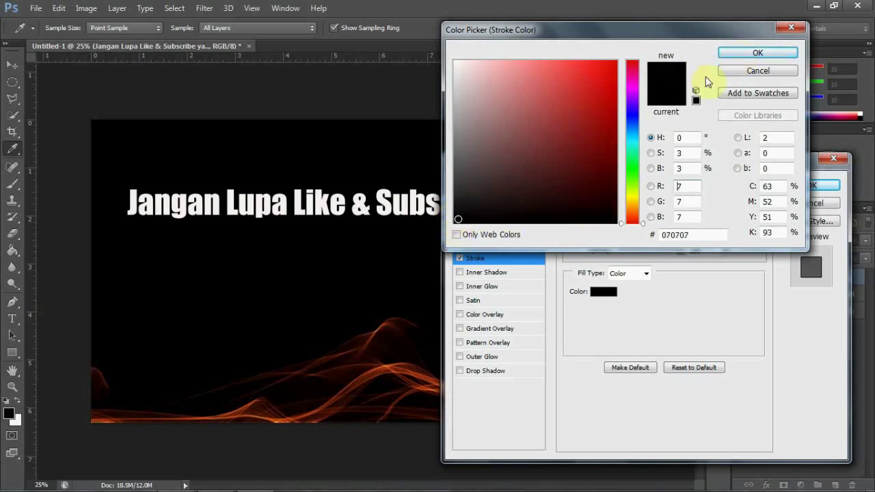
pyautogui.click(742, 55)
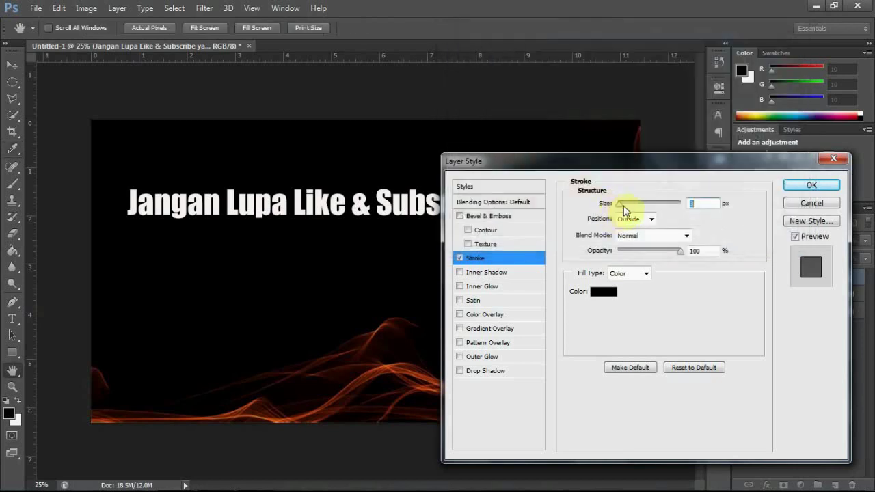
pyautogui.moveTo(624, 211); pyautogui.dragTo(626, 210)
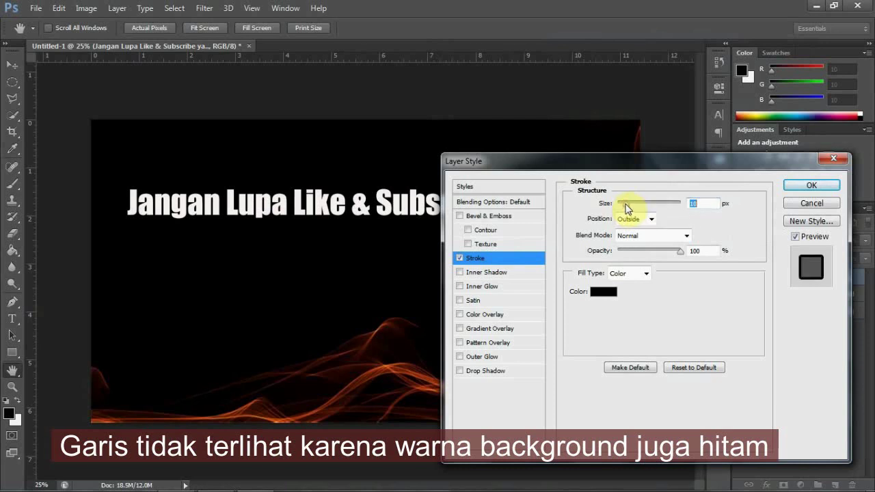
pyautogui.click(807, 188)
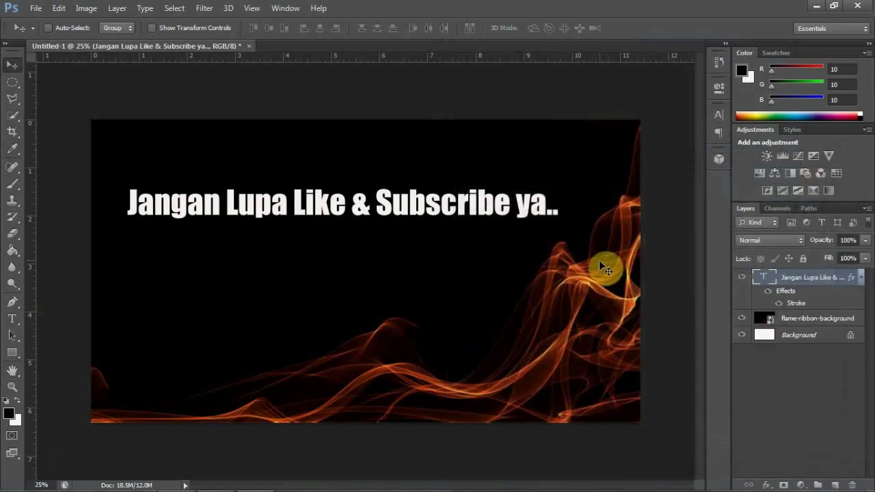
# Convert the 'Jangan Lupa Like & Subscribe ya..' text layer into a Smart Object
pyautogui.rightClick(793, 280)
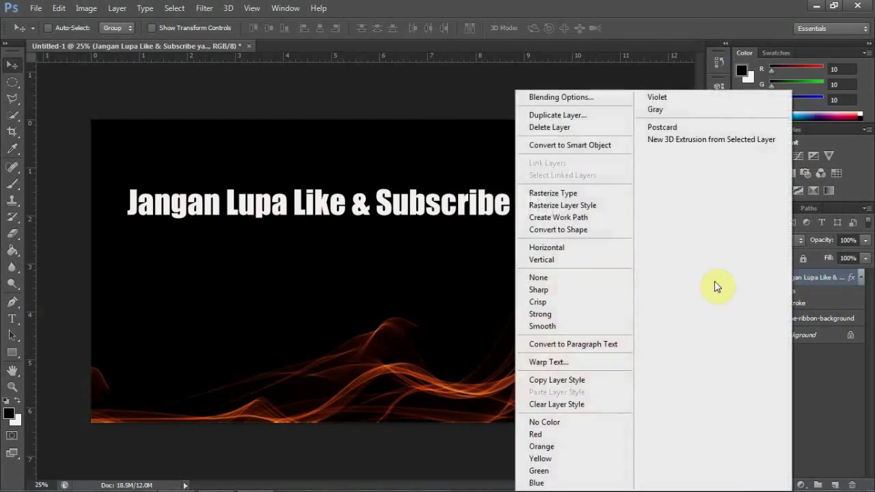
pyautogui.click(622, 146)
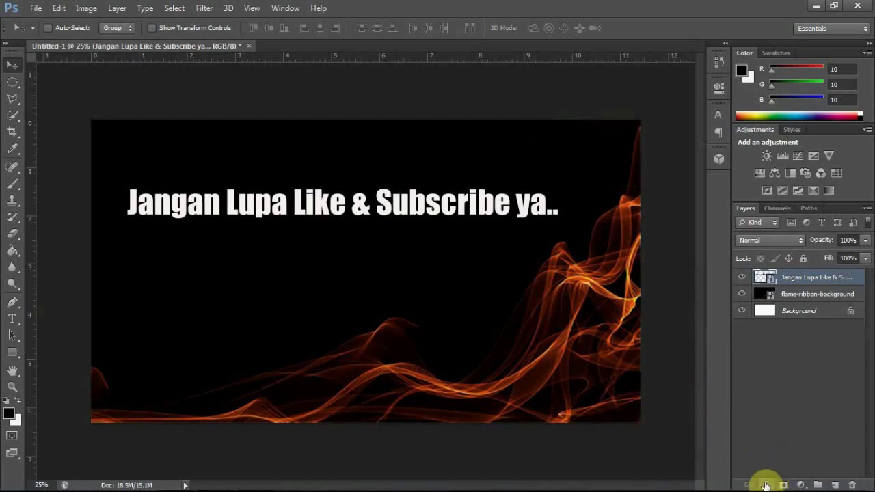
pyautogui.click(766, 485)
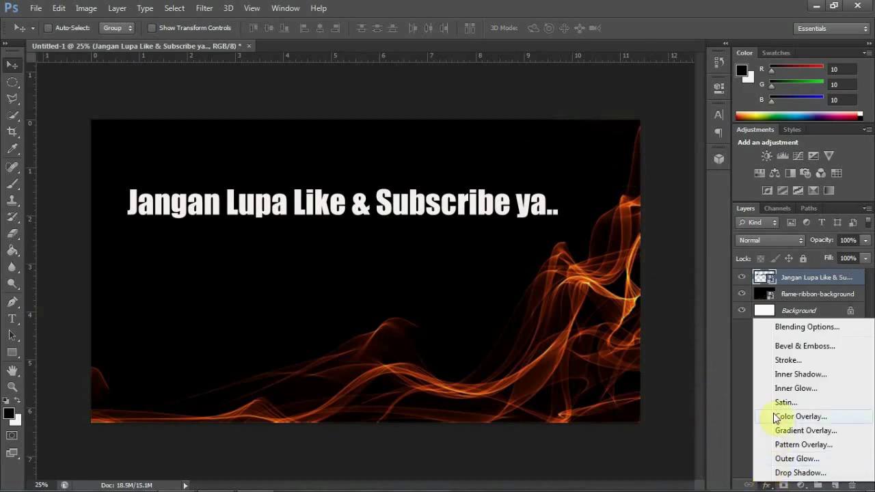
# Add a 35 px dark red (#870e0e) Stroke to the smart object text
pyautogui.click(816, 361)
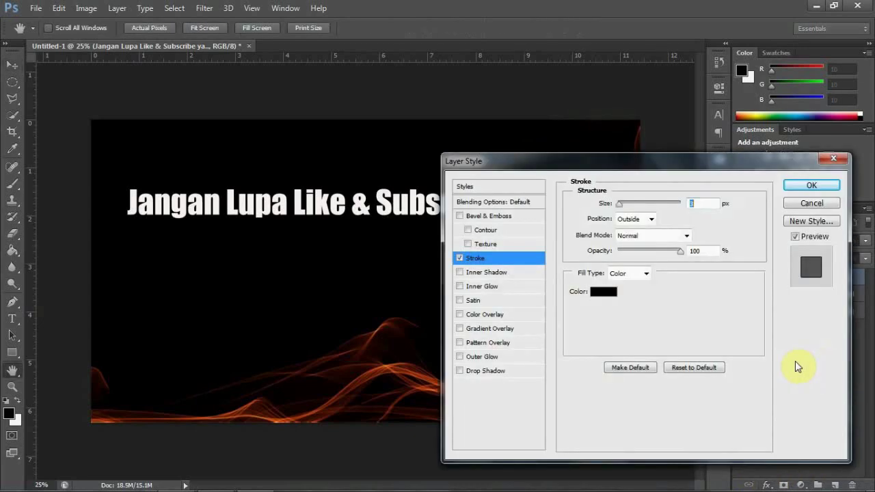
pyautogui.click(602, 293)
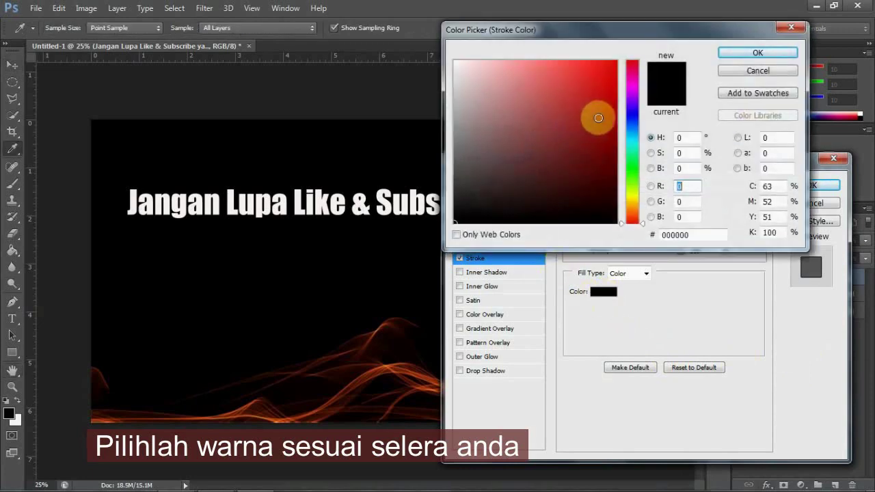
pyautogui.click(598, 117)
pyautogui.click(596, 127)
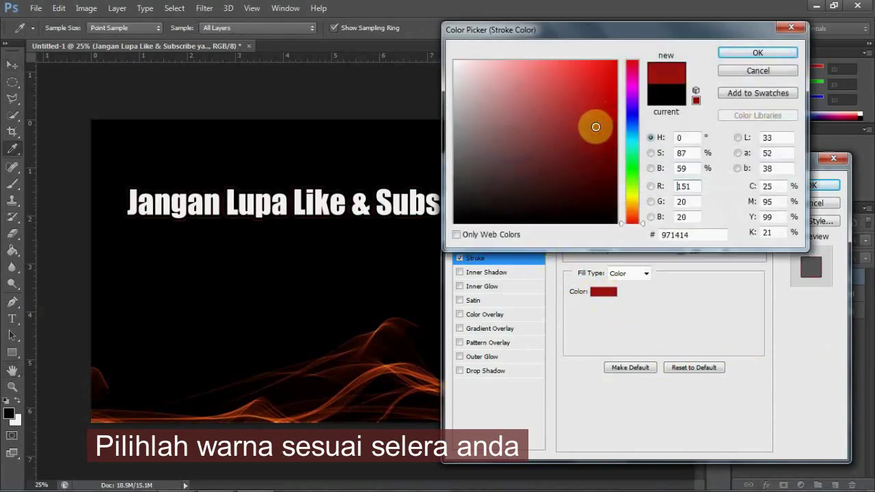
pyautogui.click(601, 128)
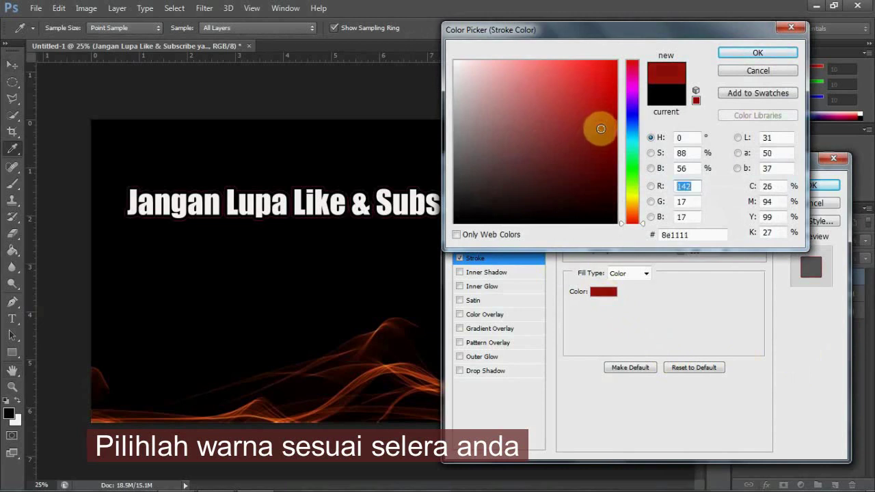
pyautogui.click(601, 128)
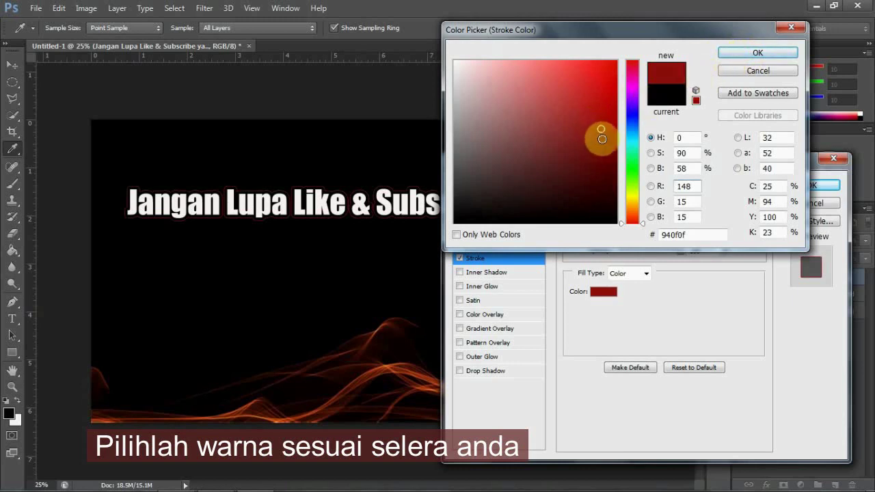
pyautogui.click(602, 138)
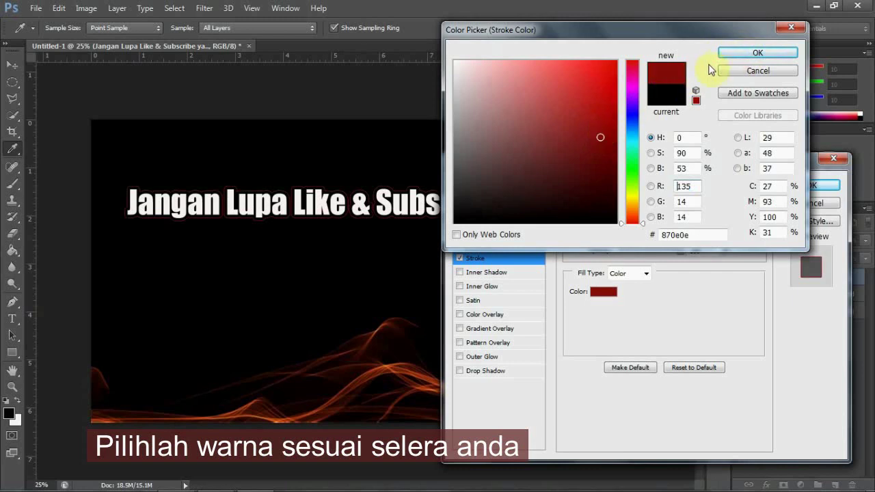
pyautogui.click(726, 54)
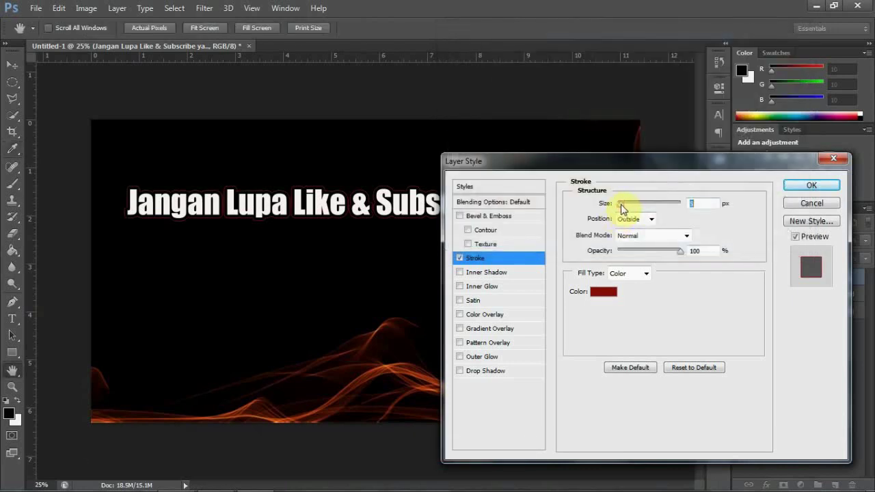
pyautogui.moveTo(624, 207); pyautogui.dragTo(625, 209)
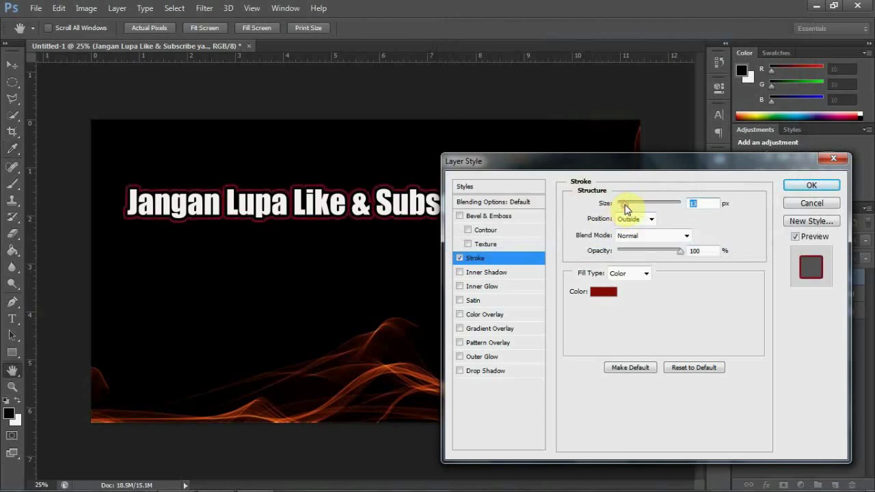
pyautogui.moveTo(626, 208); pyautogui.dragTo(627, 208)
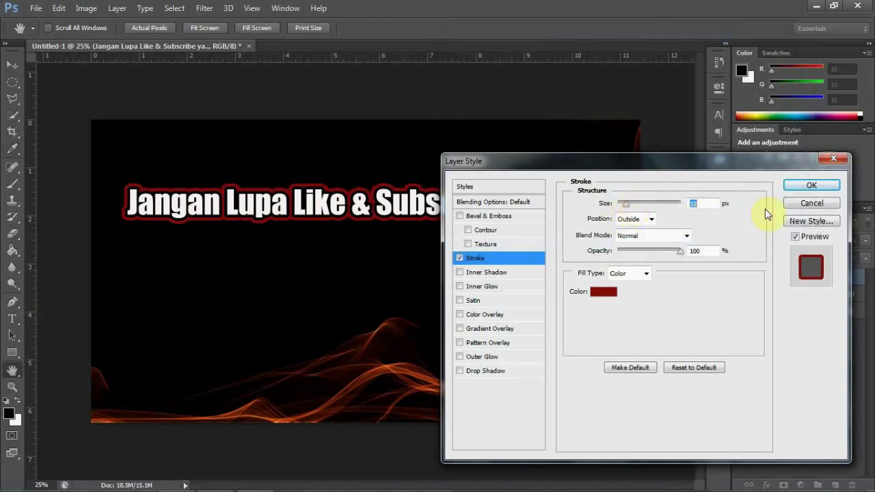
pyautogui.click(811, 188)
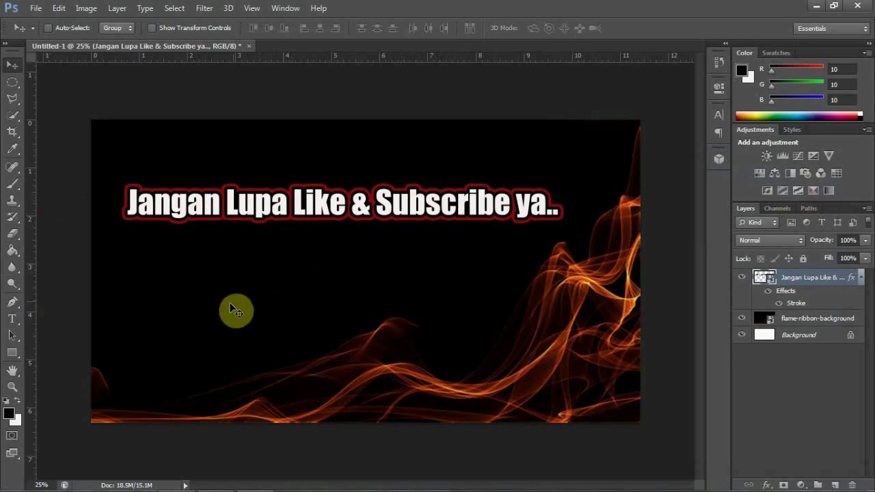
# Add white Impact 48 pt 'Terima Kasih' text centred under the title line
pyautogui.click(13, 318)
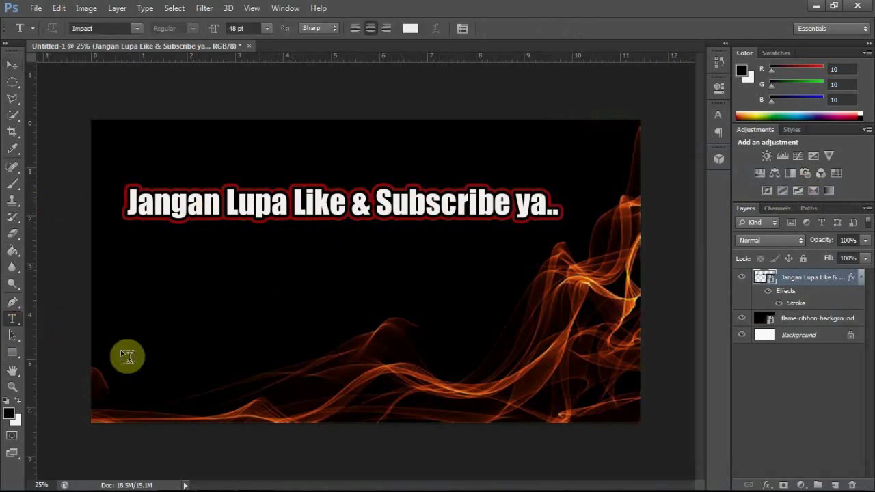
pyautogui.click(207, 298)
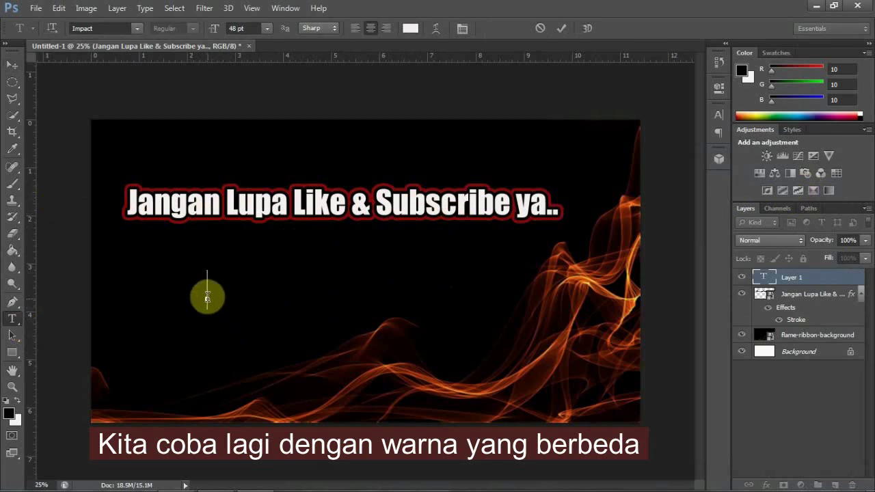
pyautogui.write('T')
pyautogui.write('e')
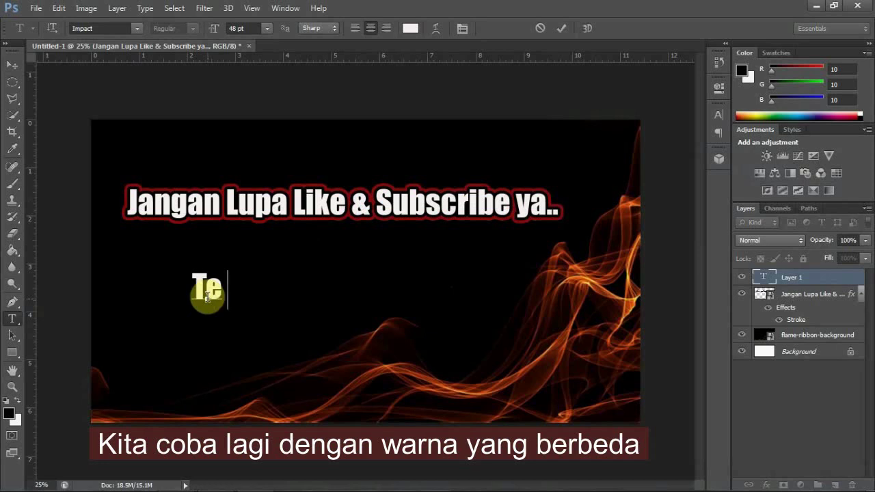
pyautogui.write('ri')
pyautogui.write('ma ')
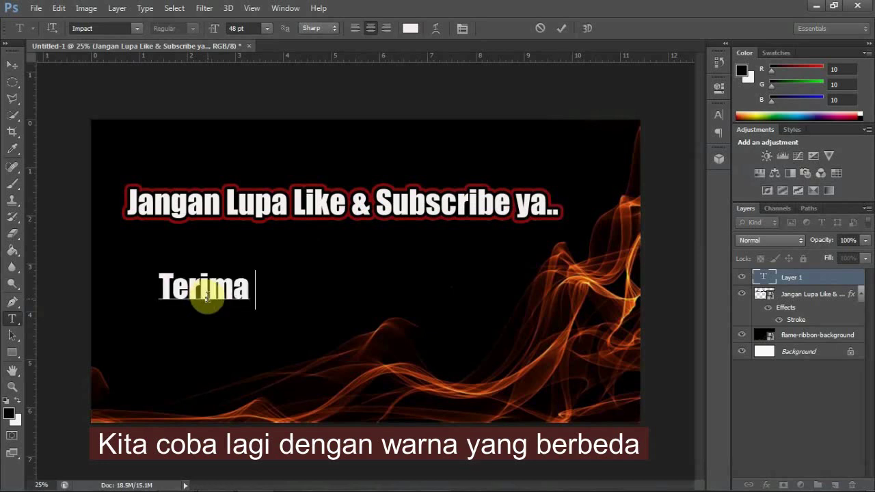
pyautogui.write('Kas')
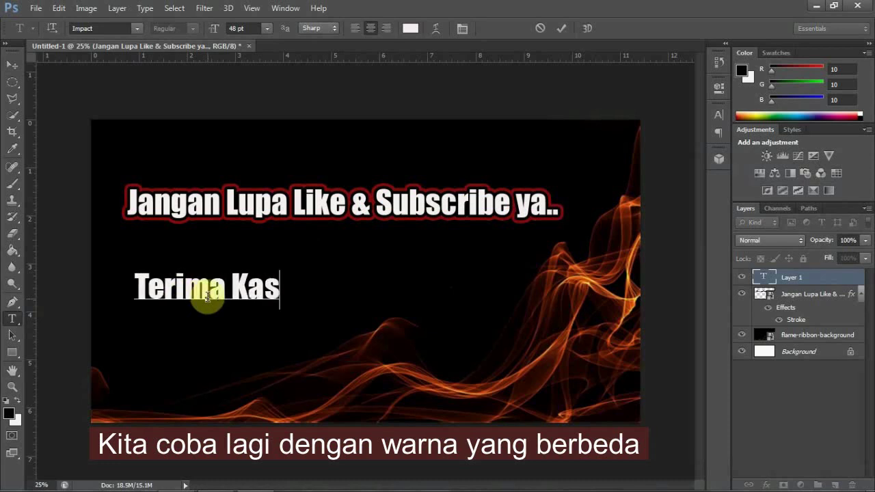
pyautogui.write('ih')
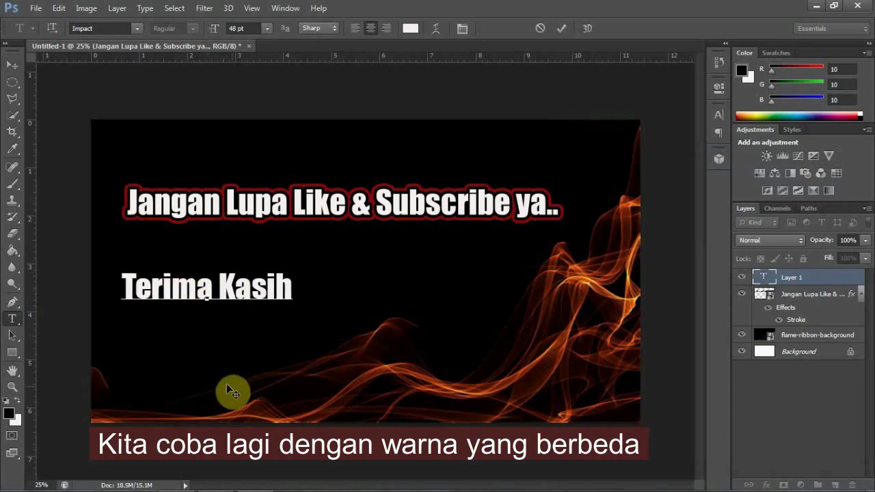
pyautogui.moveTo(199, 335); pyautogui.dragTo(273, 340)
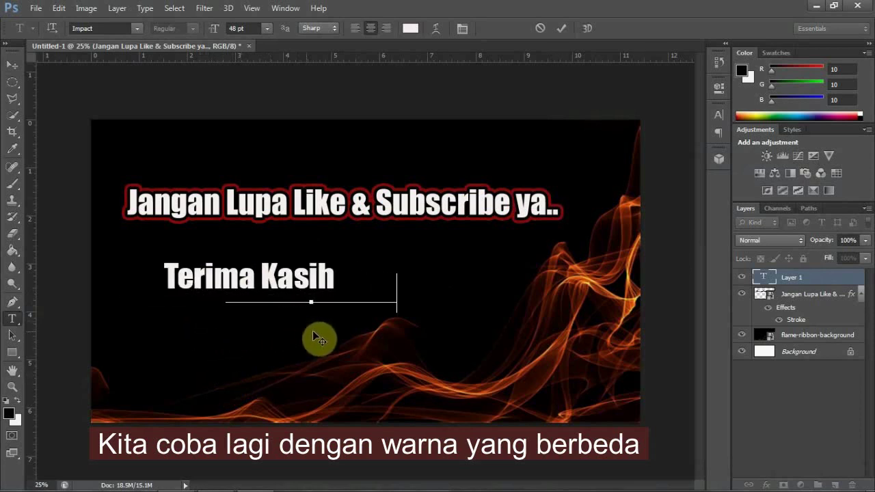
pyautogui.moveTo(273, 334); pyautogui.dragTo(323, 323)
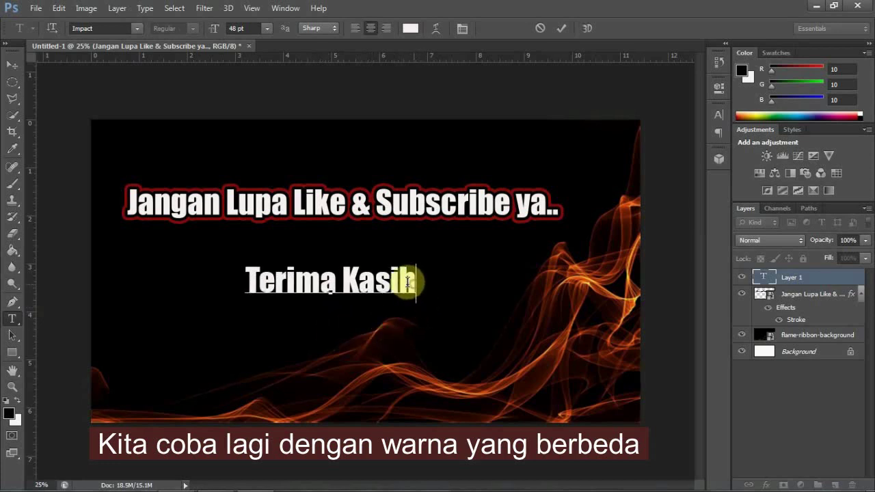
pyautogui.moveTo(416, 286)
pyautogui.mouseDown()
pyautogui.moveTo(285, 282)
pyautogui.moveTo(411, 298)
pyautogui.mouseUp()
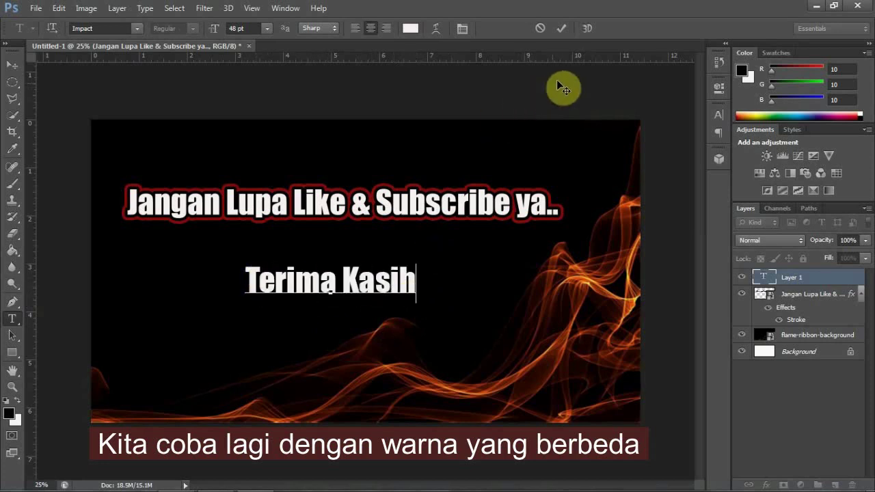
pyautogui.click(561, 28)
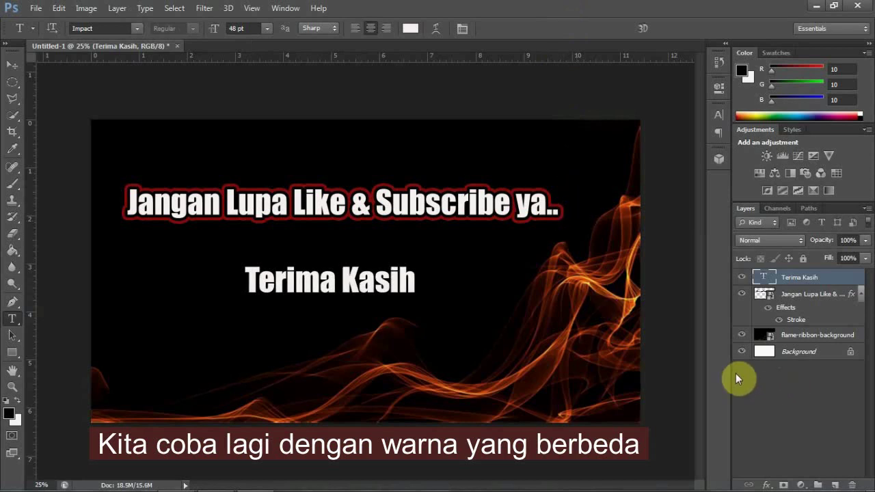
# Add a Stroke effect to Terima Kasih in dark green (095a0b)
pyautogui.click(765, 485)
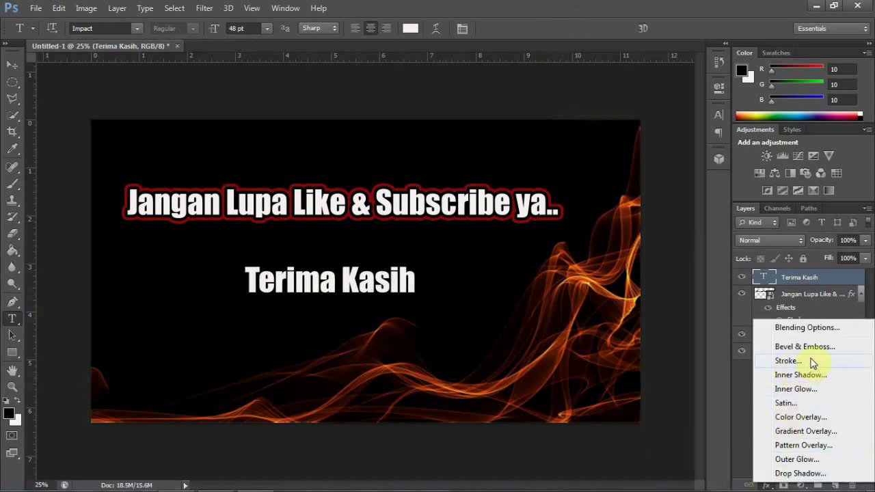
pyautogui.click(811, 361)
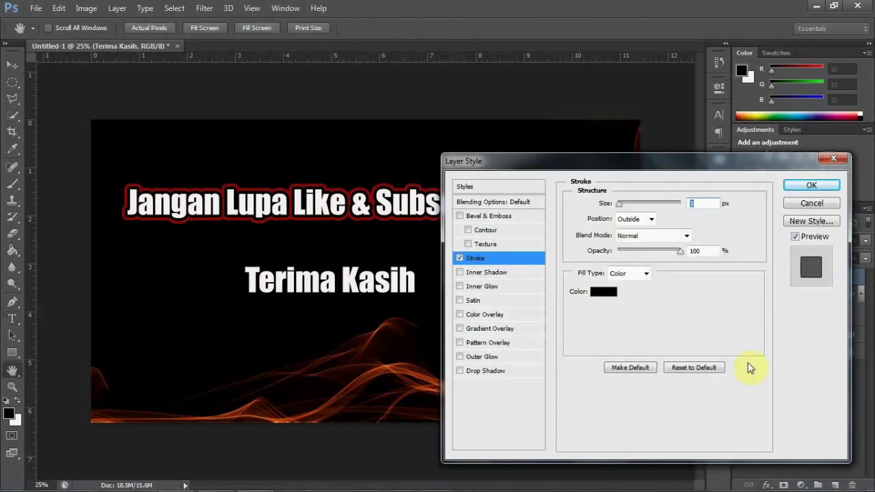
pyautogui.click(604, 292)
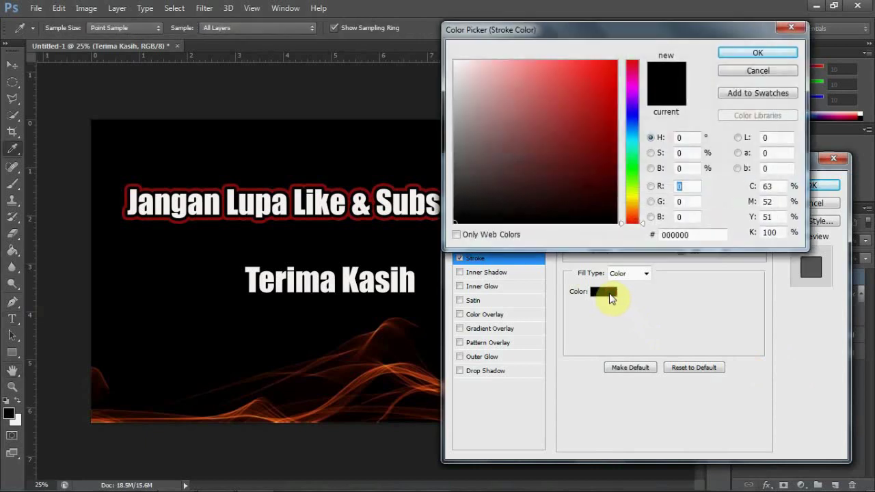
pyautogui.click(633, 169)
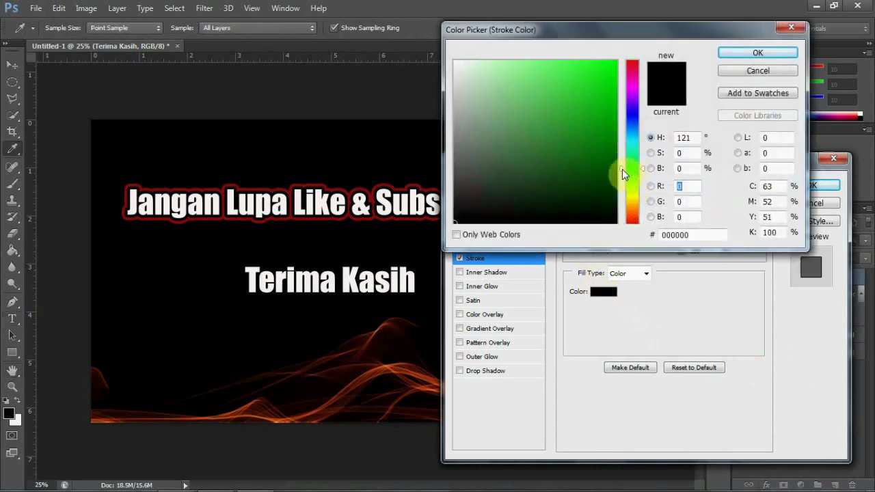
pyautogui.click(606, 158)
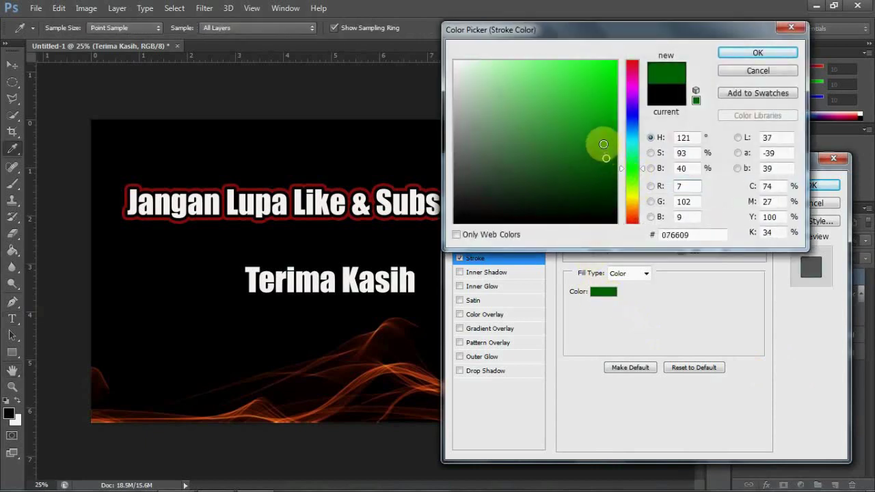
pyautogui.click(603, 143)
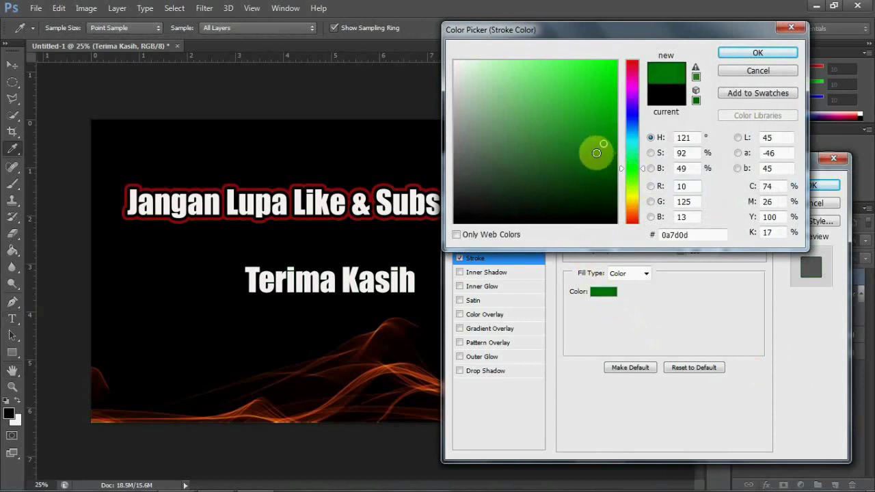
pyautogui.click(601, 166)
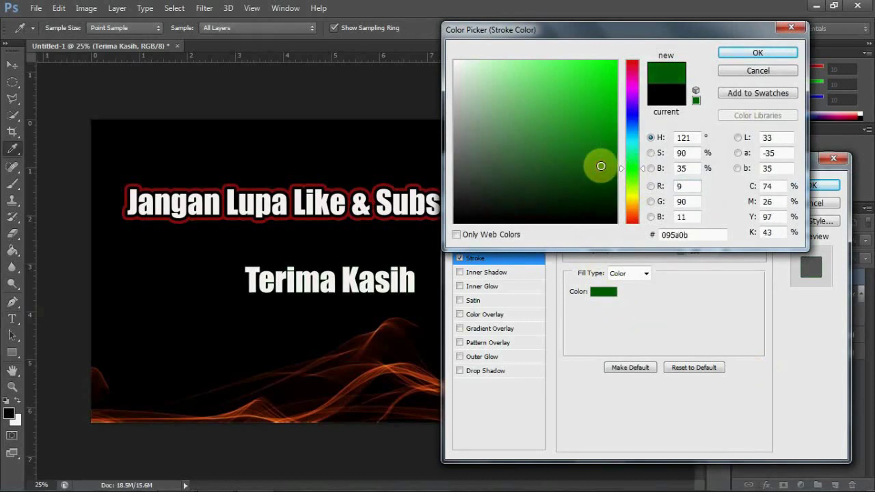
pyautogui.click(731, 53)
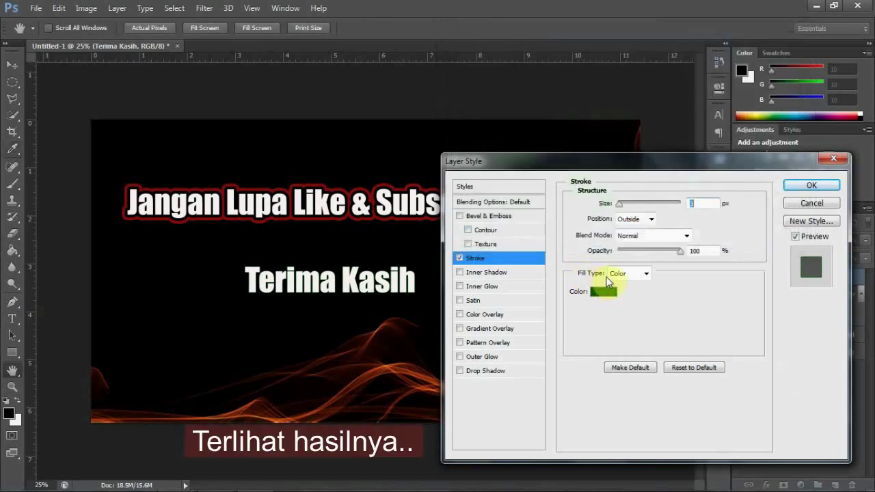
# Set the green stroke size to 16 px and apply the layer style
pyautogui.moveTo(619, 203); pyautogui.dragTo(628, 208)
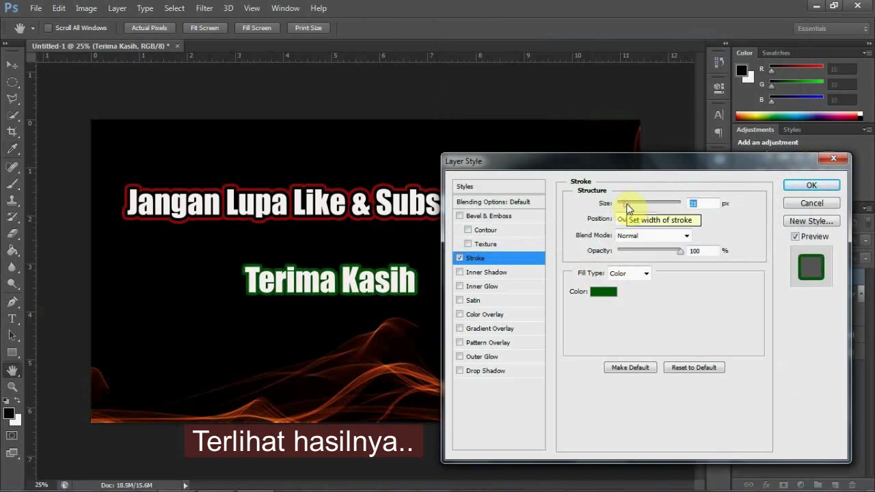
pyautogui.moveTo(627, 208); pyautogui.dragTo(626, 209)
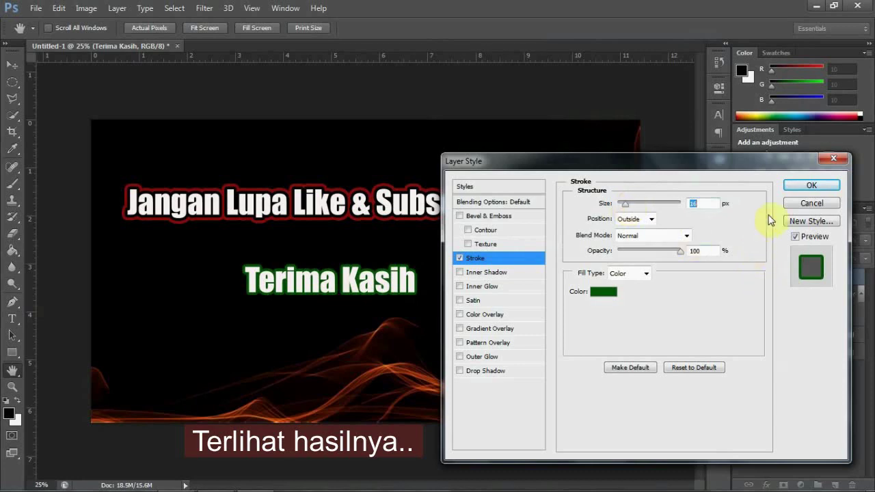
pyautogui.click(810, 185)
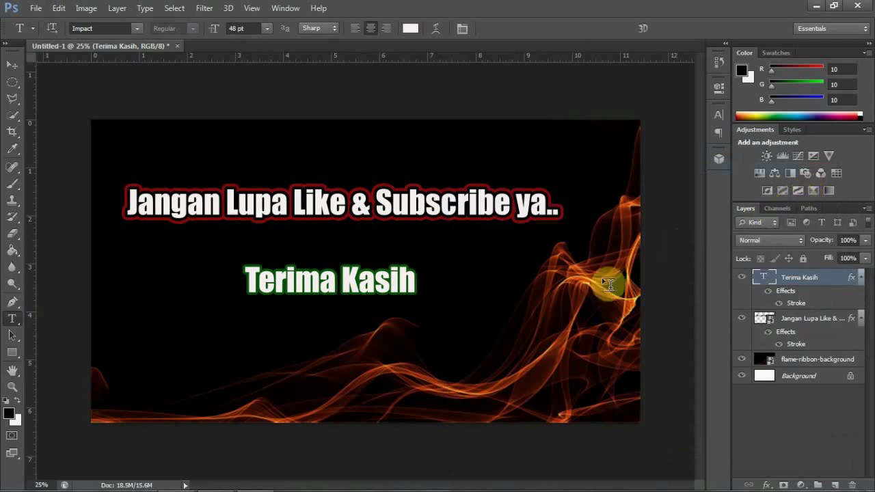
# Convert the Terima Kasih layer to a Smart Object, baking in its green stroke
pyautogui.rightClick(794, 277)
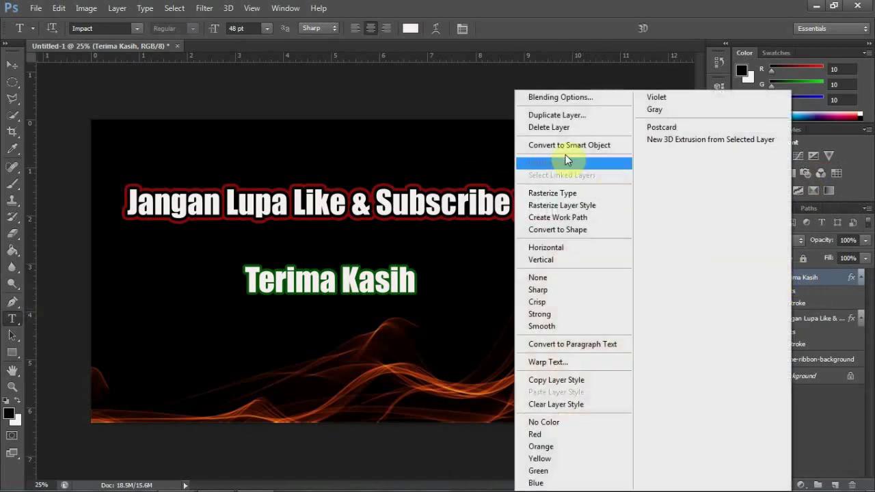
pyautogui.click(603, 145)
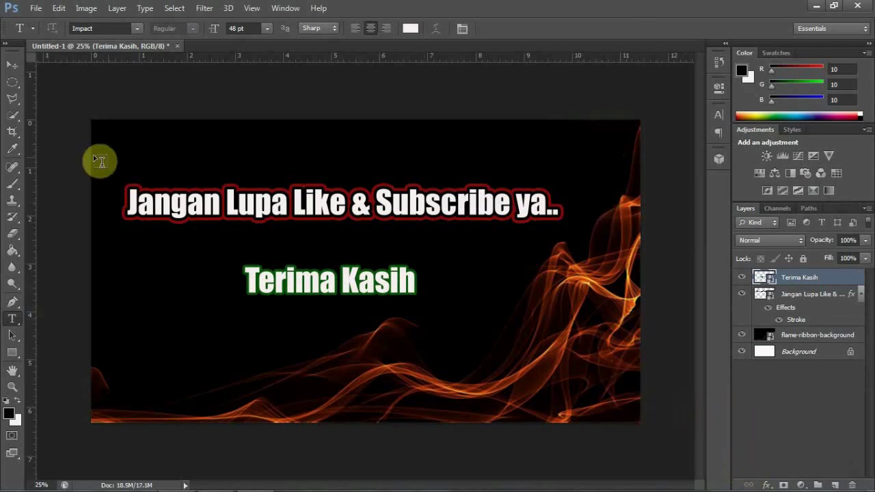
# Add a new Stroke effect to the smart object in yellow-green (babc14)
pyautogui.click(762, 486)
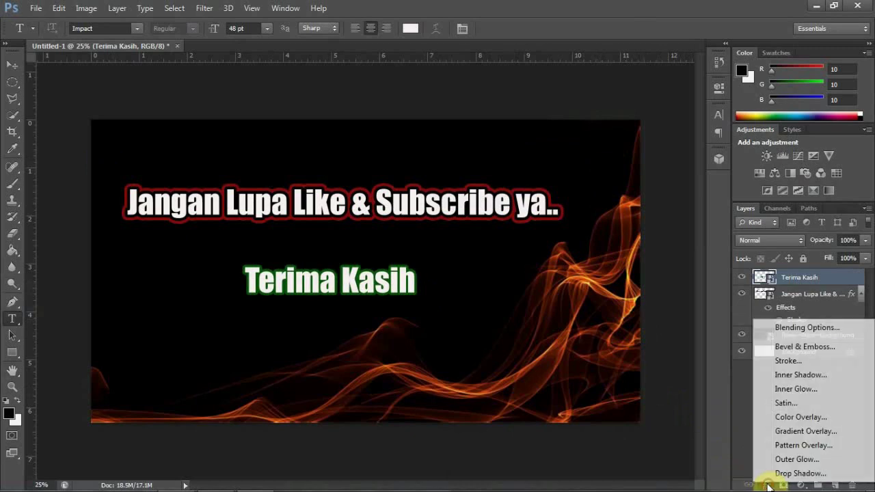
pyautogui.click(821, 363)
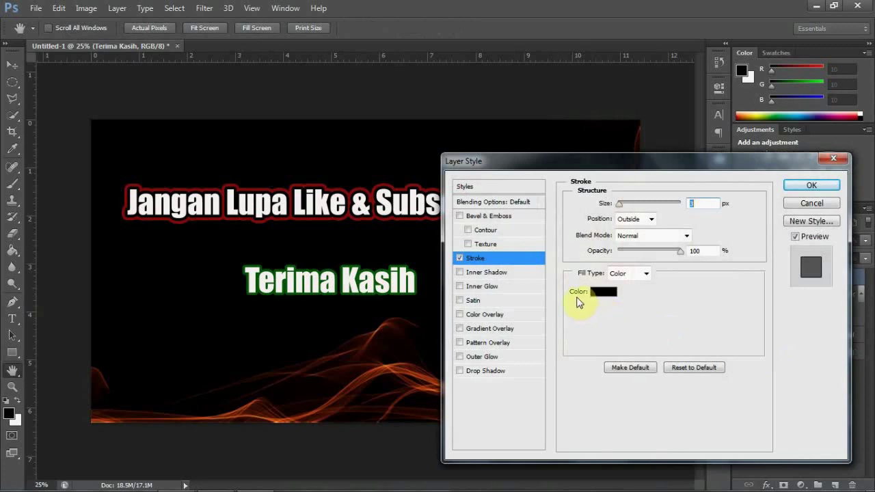
pyautogui.click(604, 294)
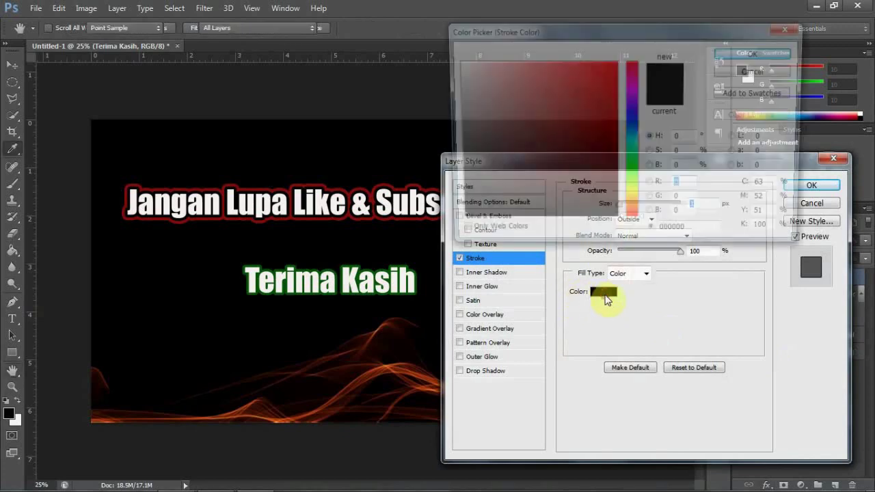
pyautogui.click(596, 120)
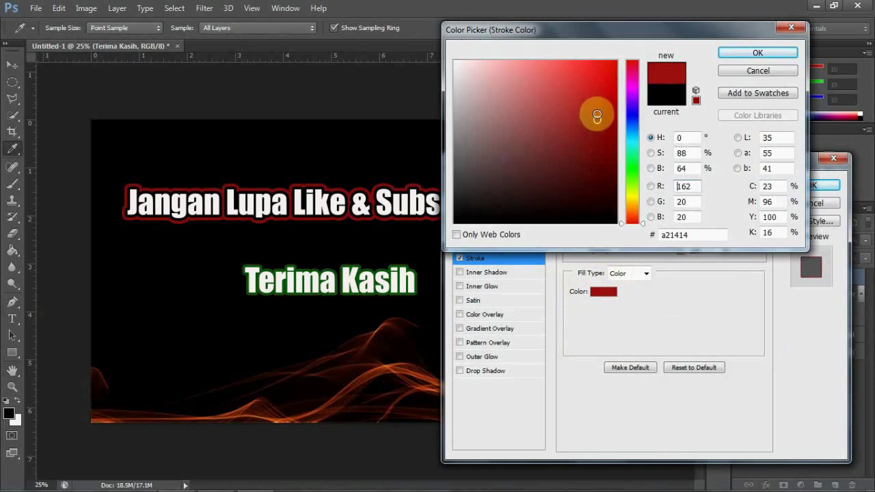
pyautogui.click(603, 115)
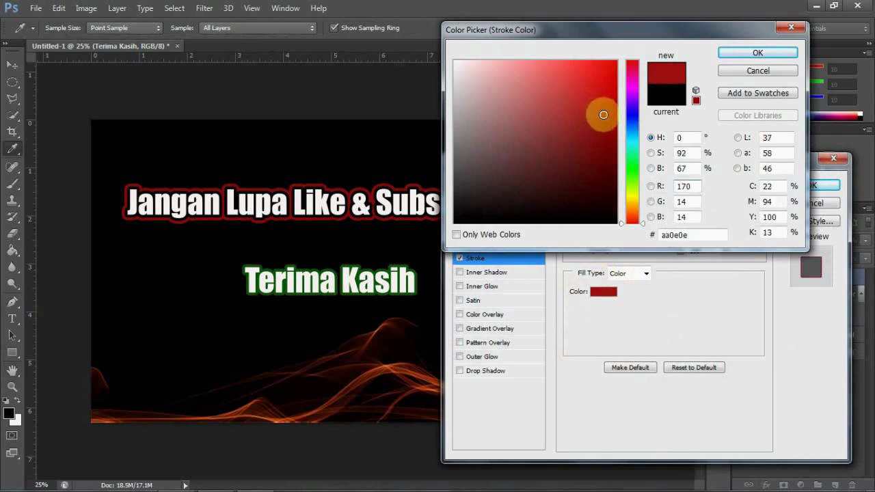
pyautogui.click(631, 195)
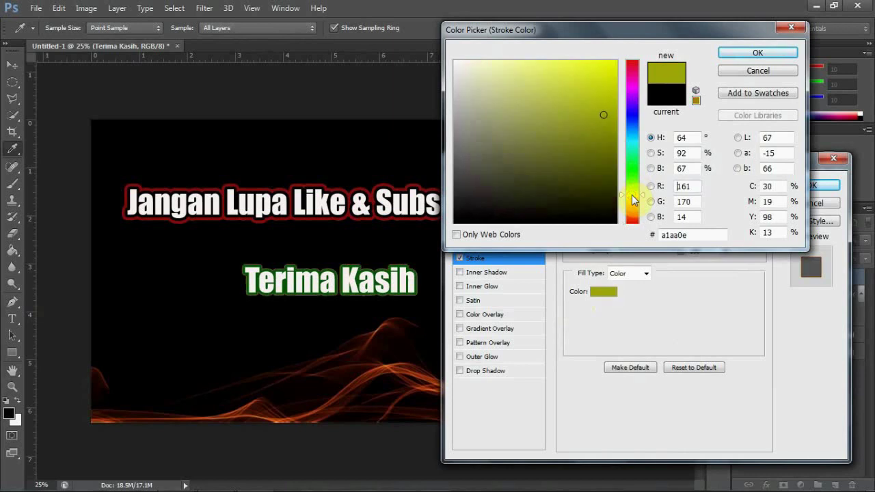
pyautogui.click(632, 196)
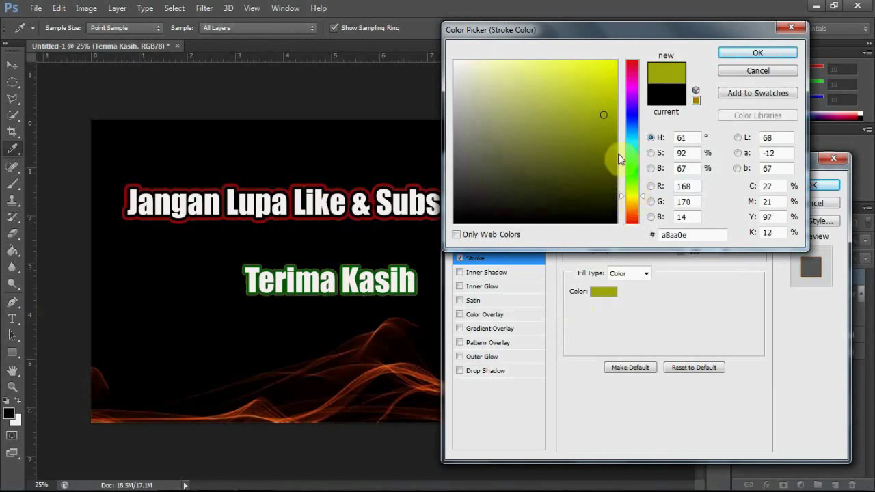
pyautogui.click(599, 103)
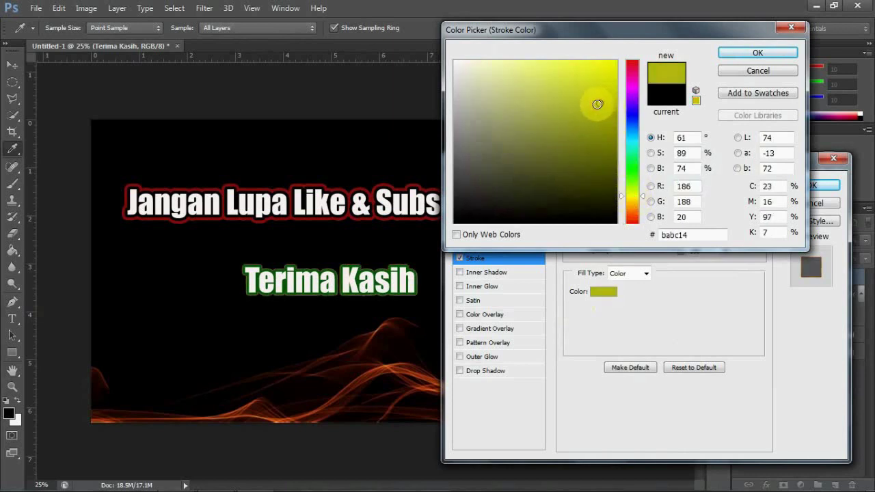
pyautogui.click(736, 57)
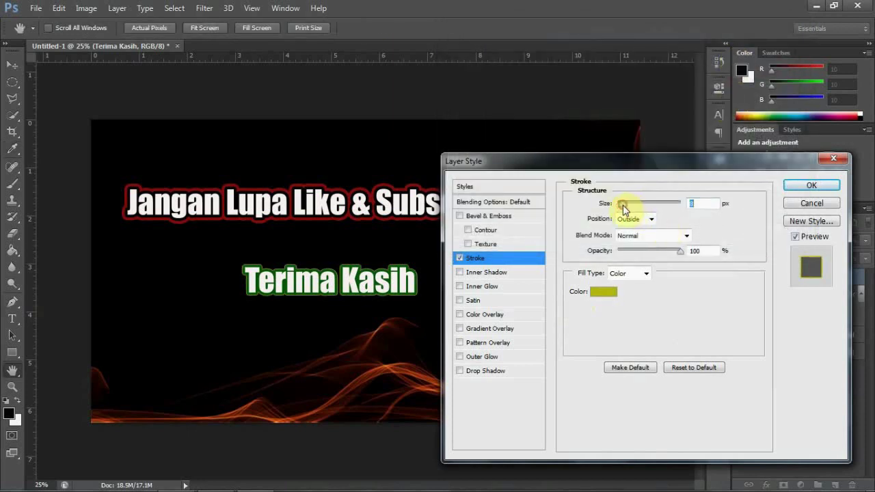
# Adjust the yellow-green outer stroke's size and apply the layer style
pyautogui.moveTo(623, 209); pyautogui.dragTo(630, 210)
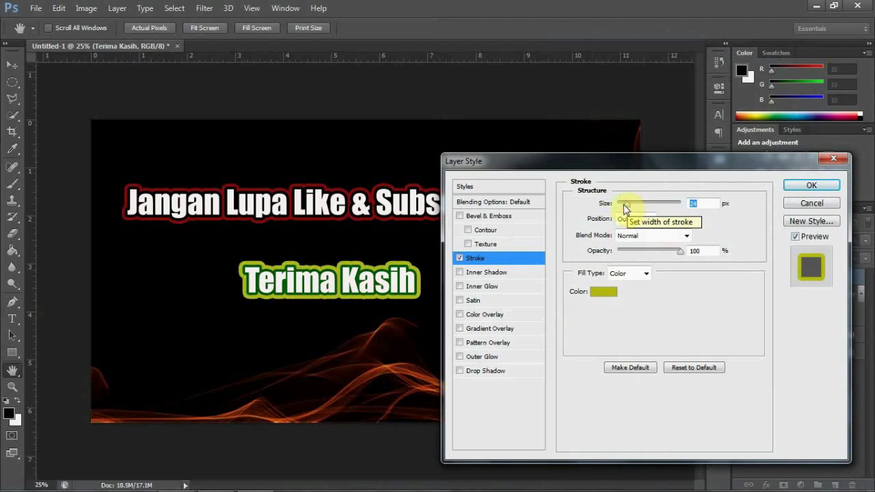
pyautogui.moveTo(625, 203); pyautogui.dragTo(630, 210)
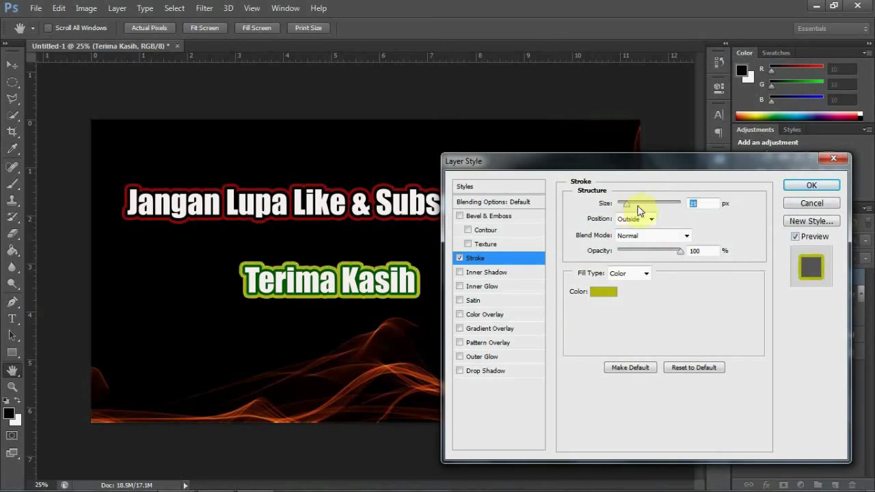
pyautogui.click(804, 192)
pyautogui.press('t')
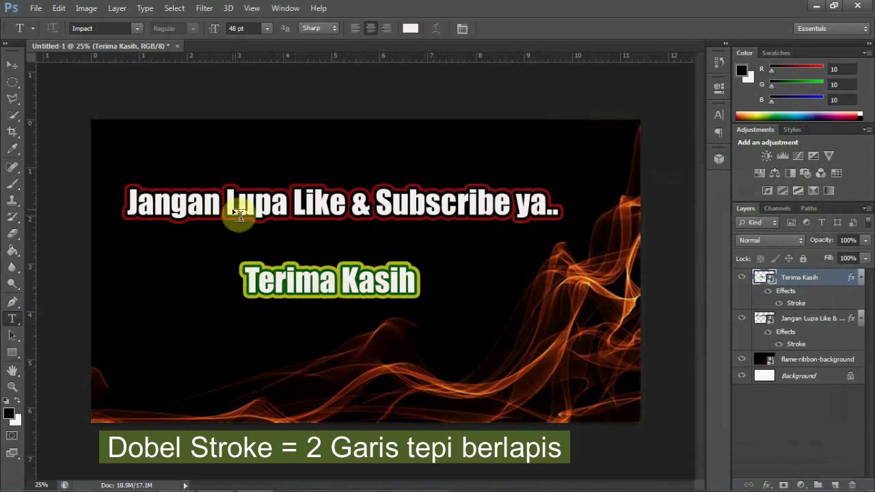
# Save a JPEG copy named 'Contoh stroke' at maximum quality 12
pyautogui.click(38, 10)
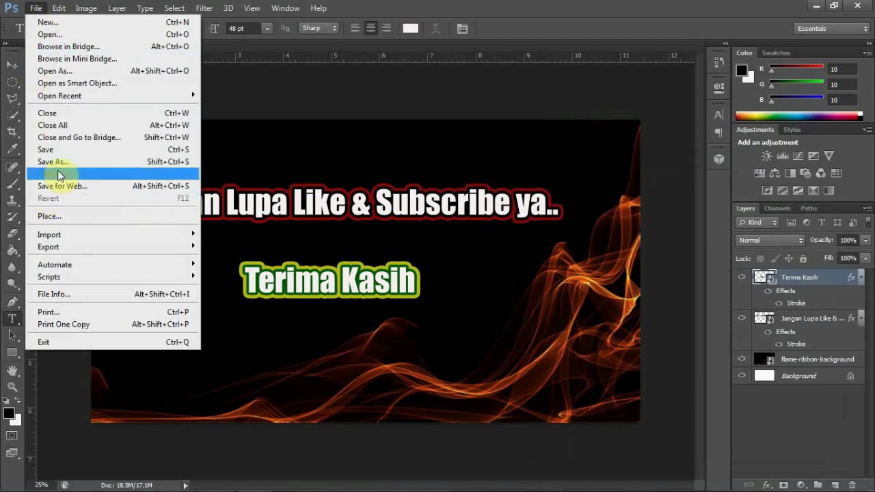
pyautogui.click(121, 164)
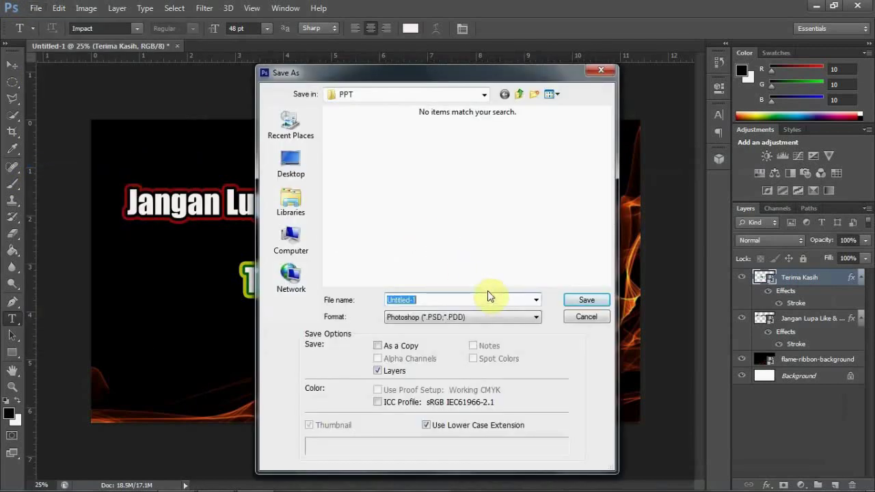
pyautogui.click(483, 318)
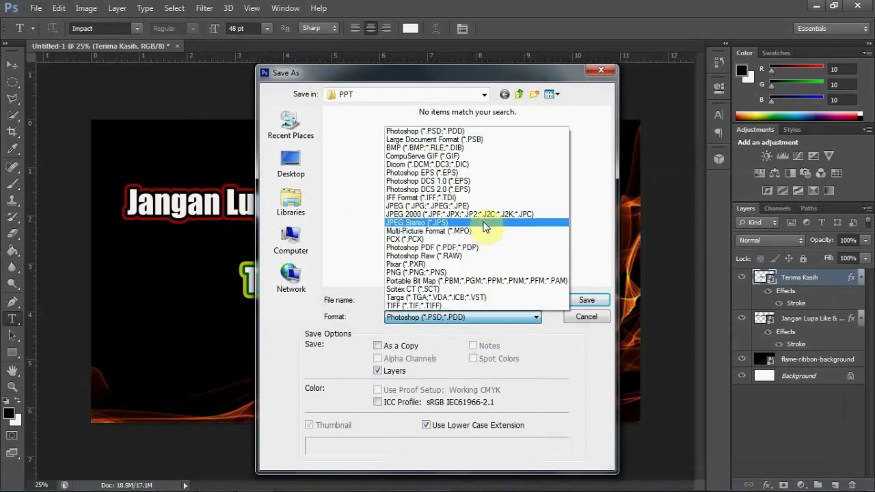
pyautogui.click(475, 205)
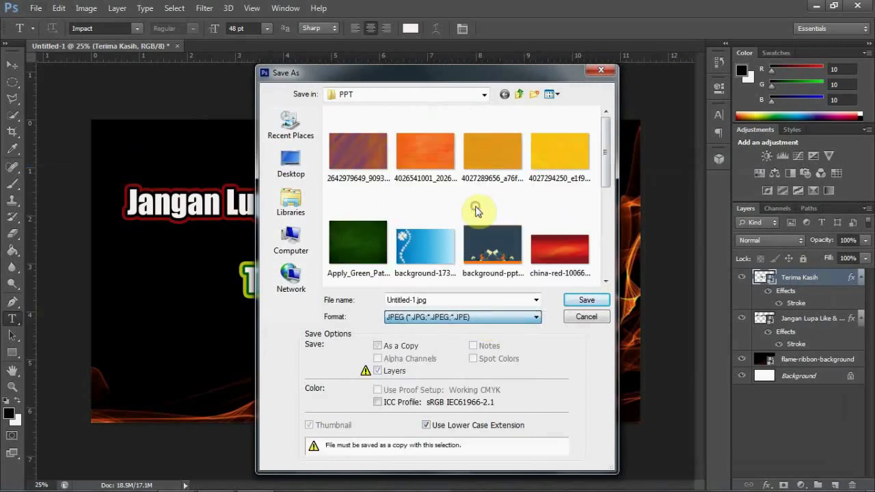
pyautogui.doubleClick(460, 299)
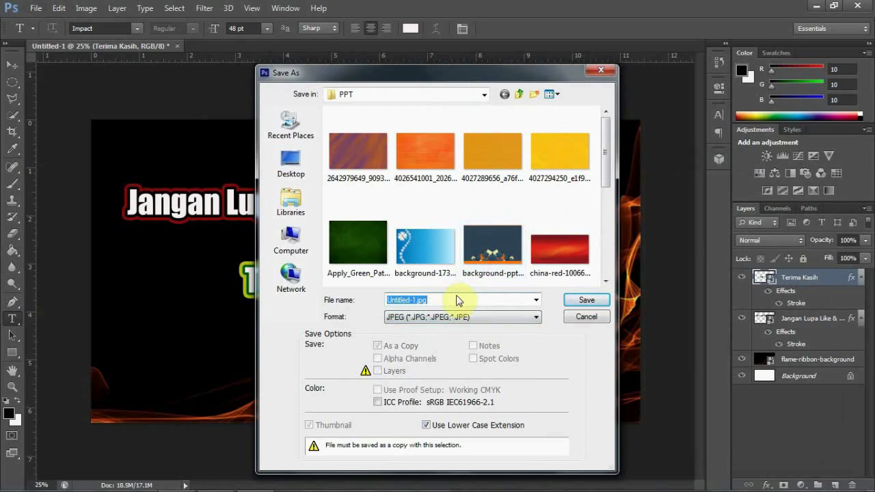
pyautogui.write('Contoh stroke')
pyautogui.click(580, 303)
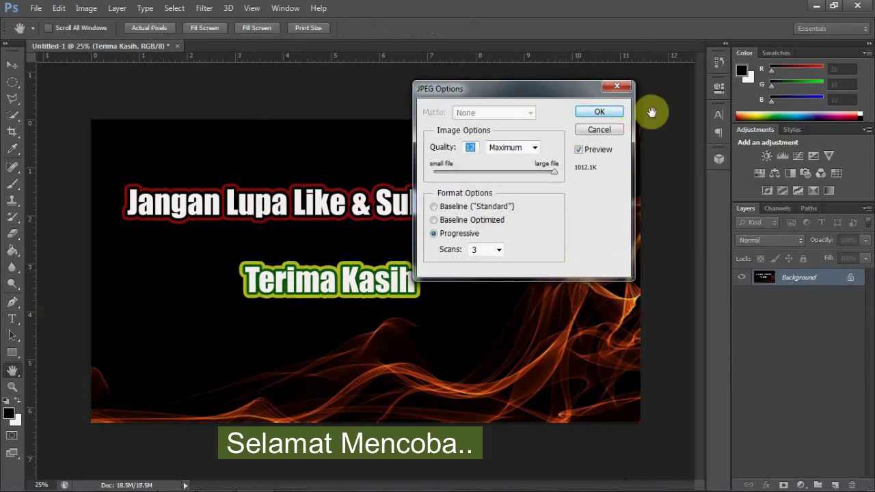
pyautogui.click(606, 111)
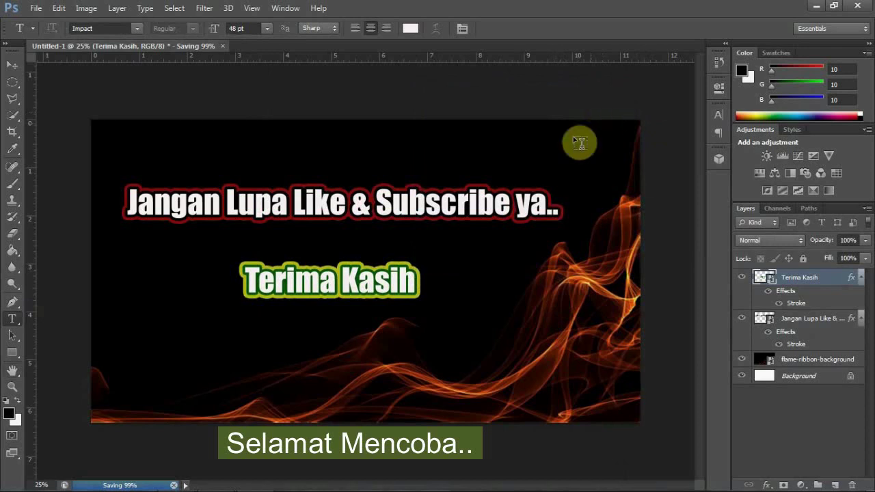
# Close the layered document without saving and quit Photoshop
pyautogui.click(10, 66)
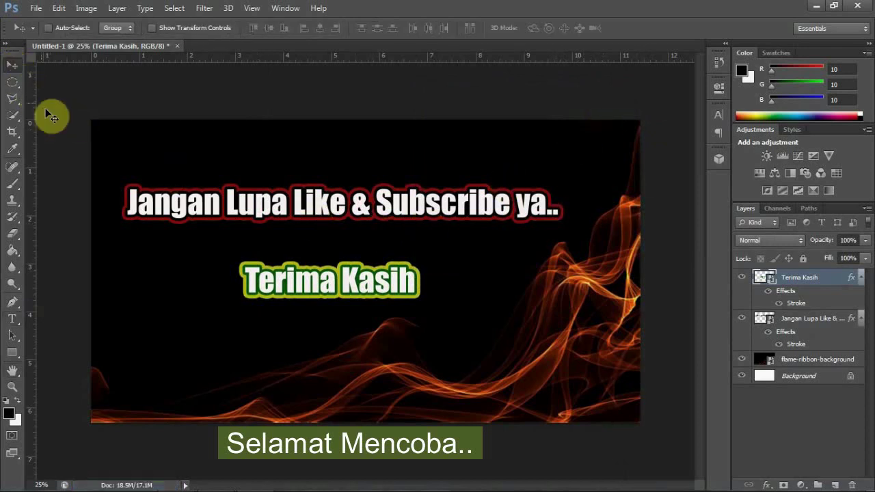
pyautogui.click(177, 47)
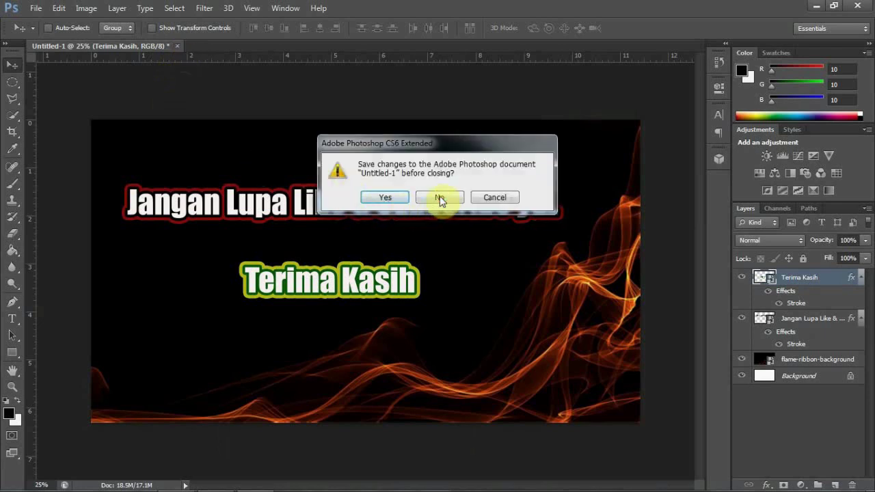
pyautogui.click(440, 197)
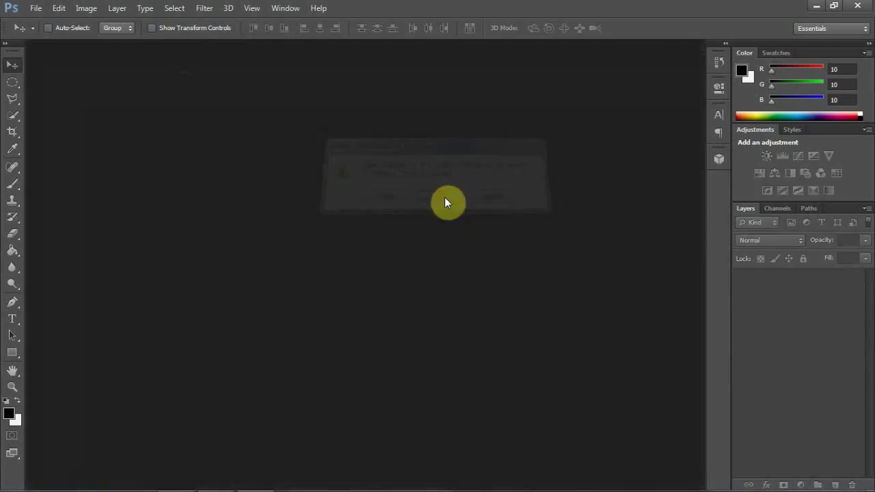
pyautogui.click(855, 7)
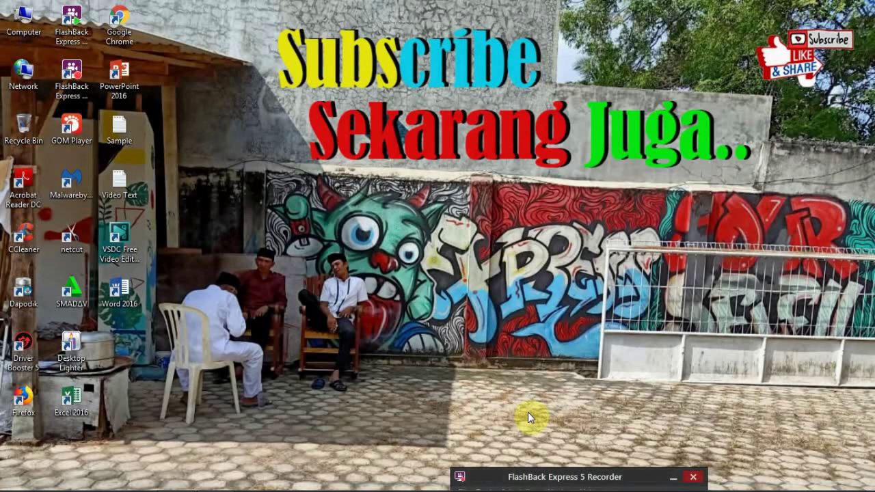